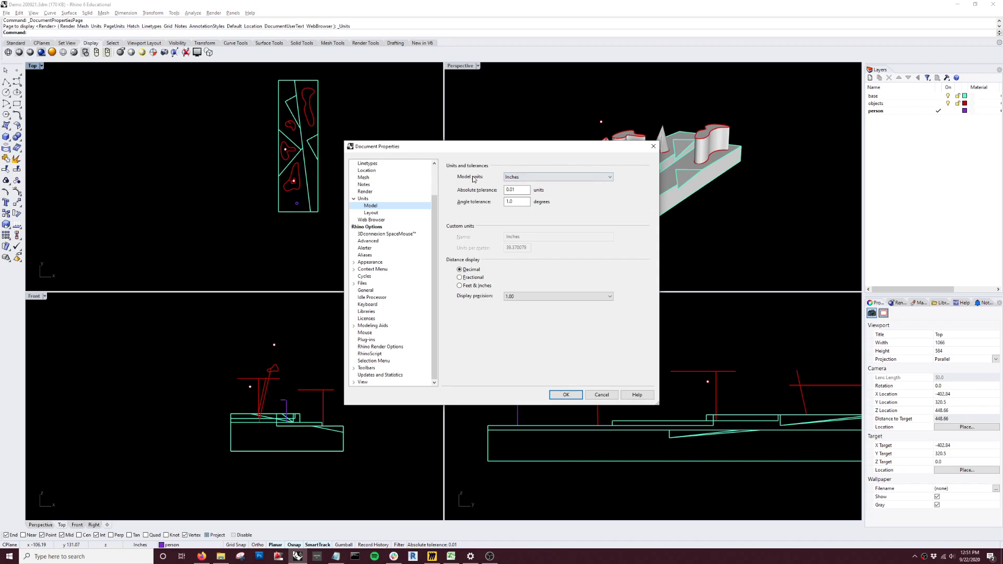
Set the model's distance display to Feet & Inches.
click(461, 287)
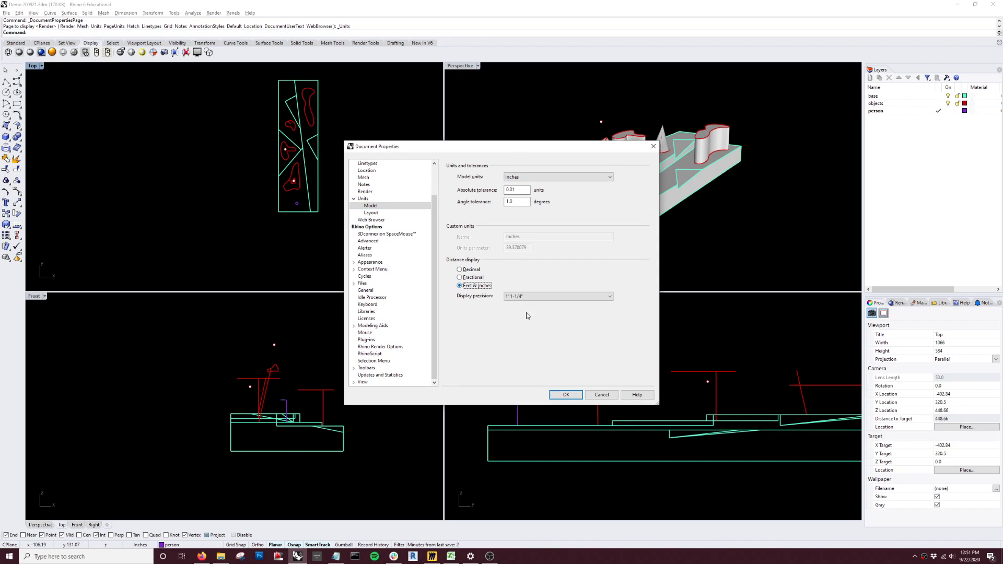
click(565, 394)
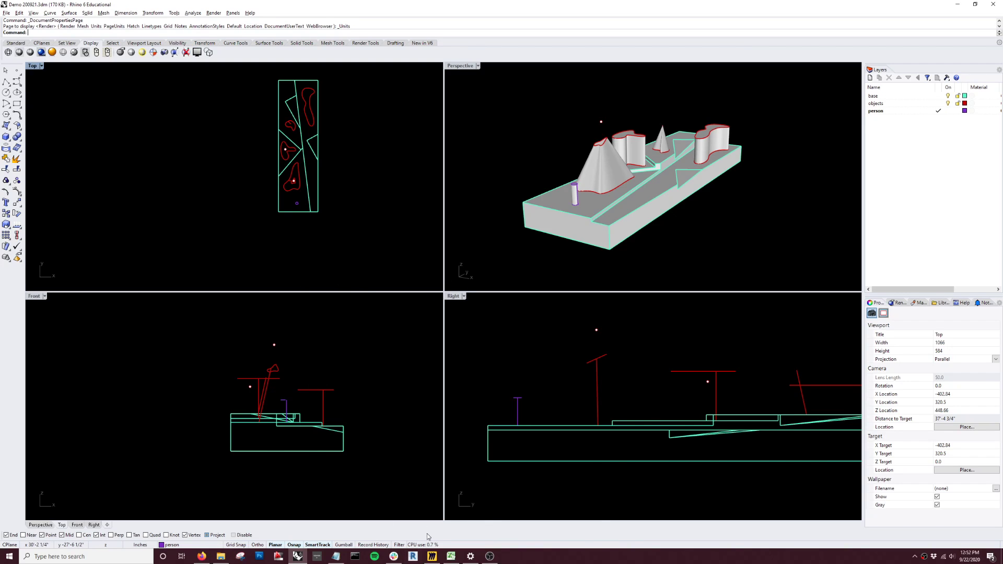
Switch to Firefox, view the Blender, Mozilla Hubs and Spoke web pages, and return to Rhino.
click(203, 557)
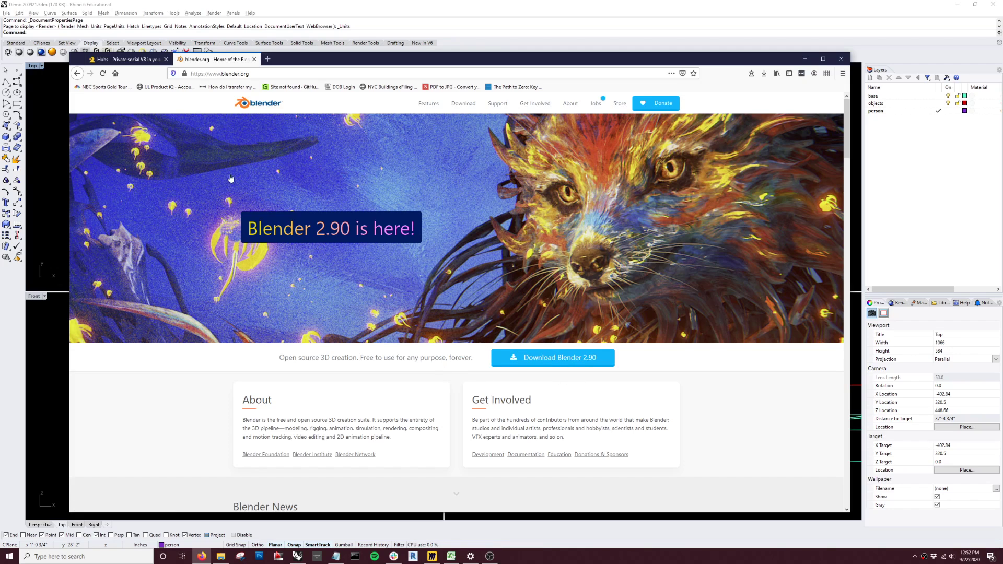
click(133, 60)
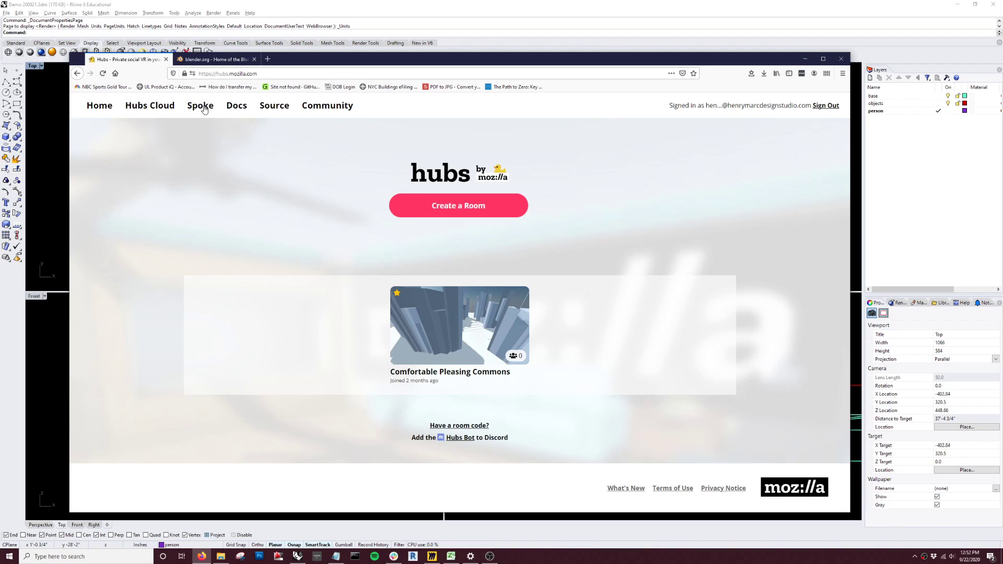
click(204, 109)
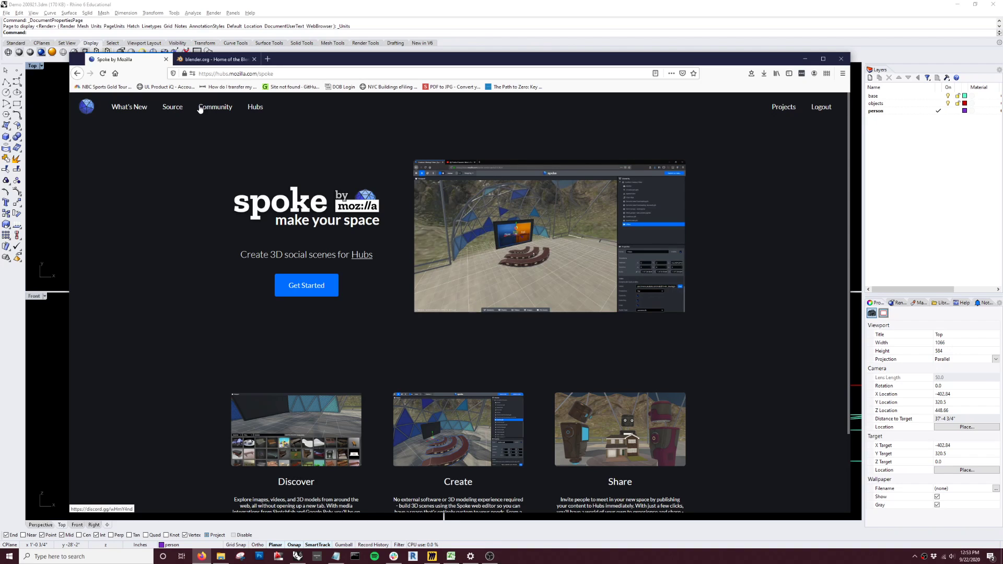
click(16, 319)
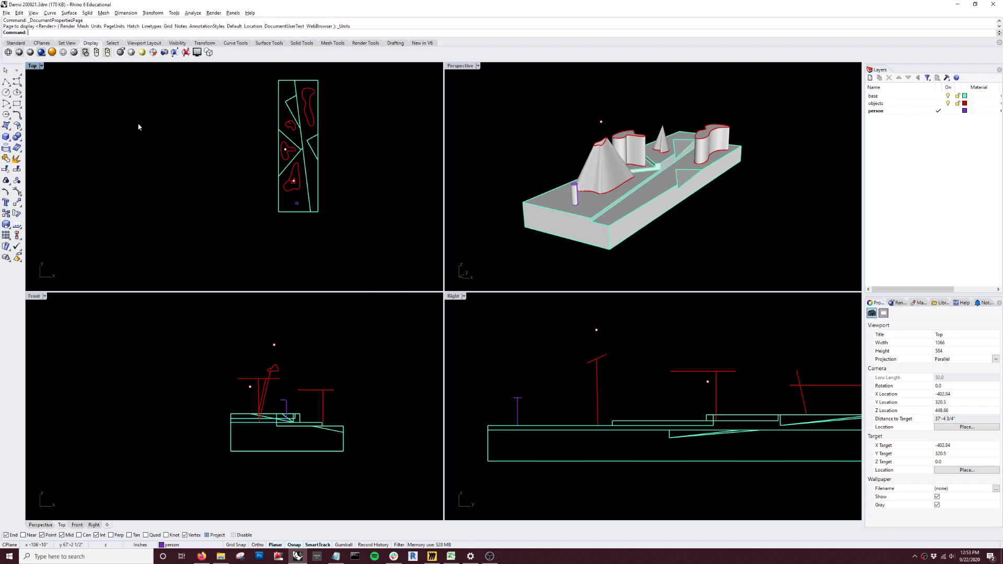
Save a copy of the model as "Demo 200921 meters" in the same folder.
click(6, 13)
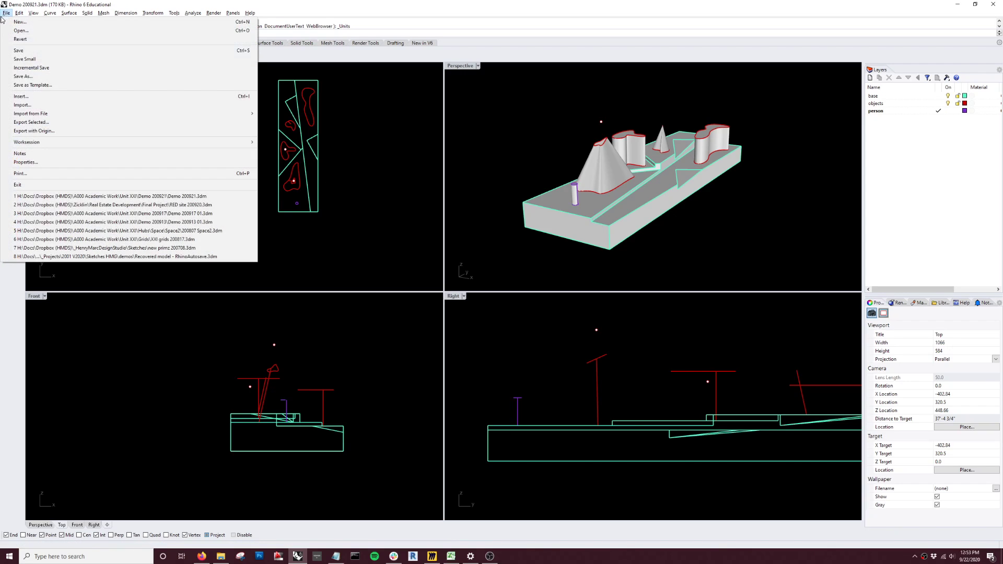
click(24, 77)
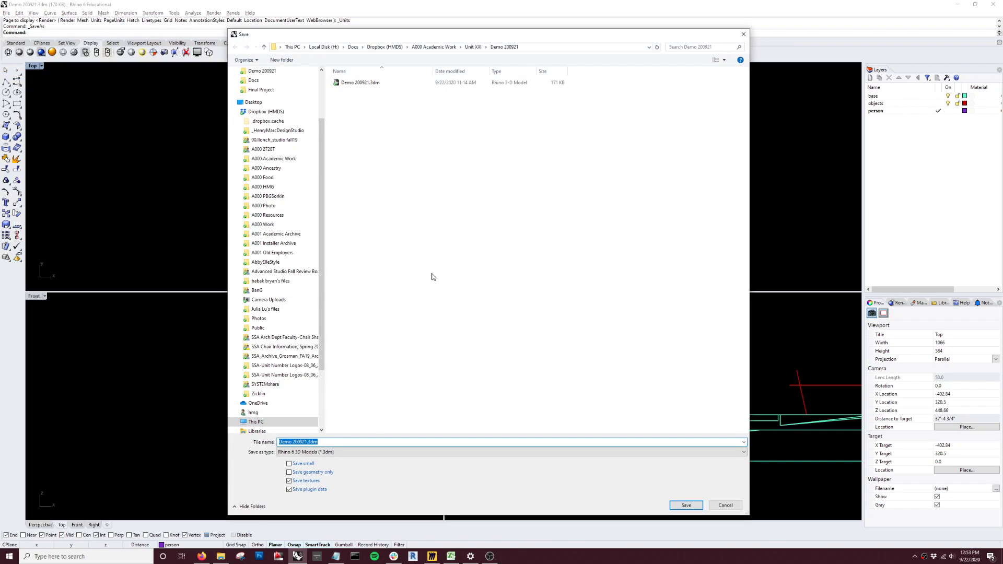
click(307, 442)
text(meters)
key(Return)
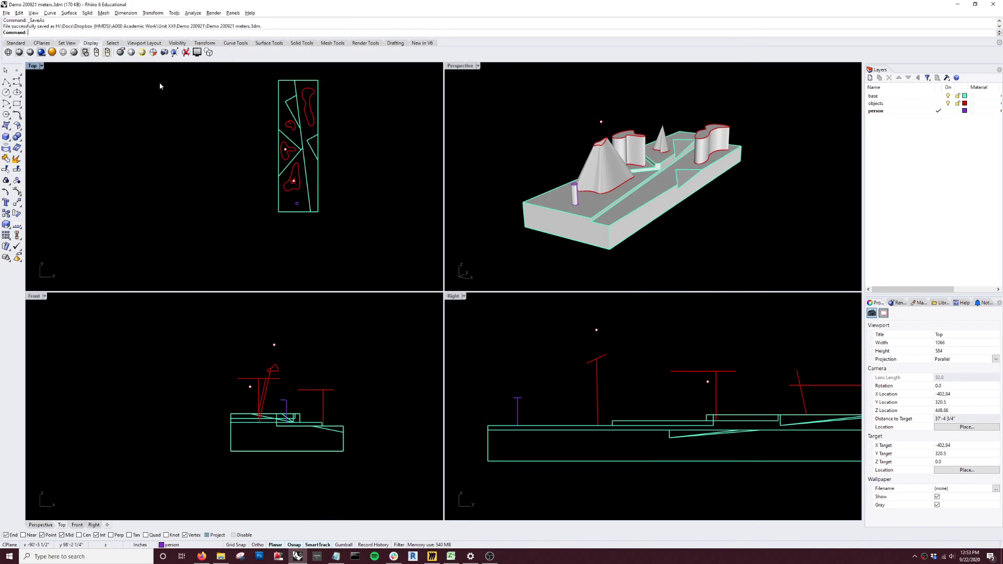
Change the model units to Meters and scale the model to match.
text(un)
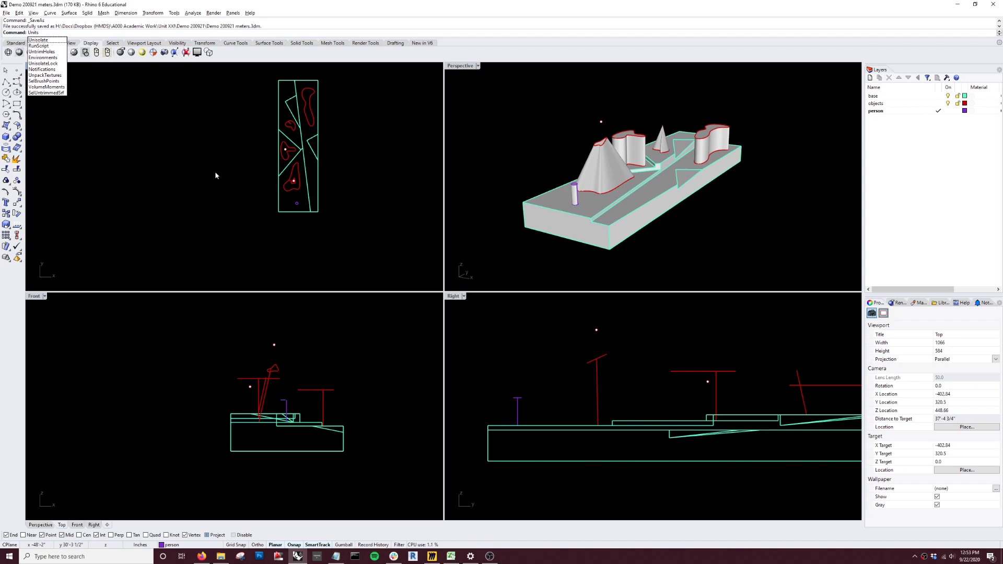
key(Return)
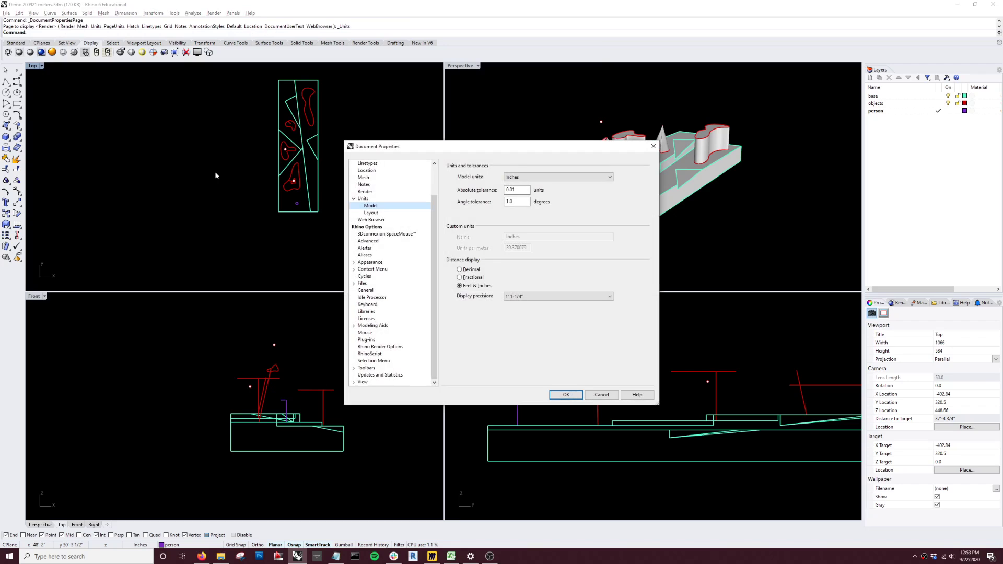
click(525, 177)
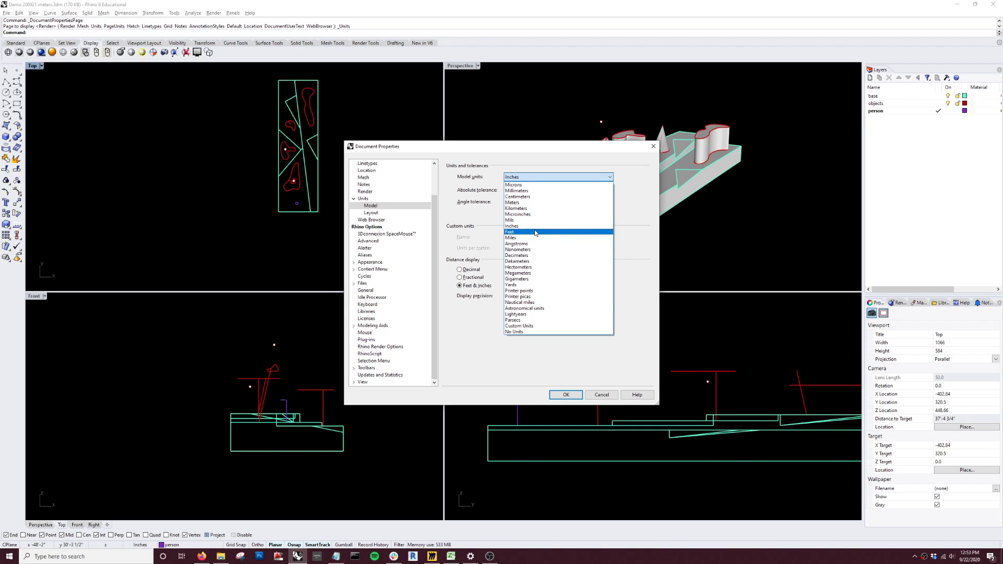
click(538, 202)
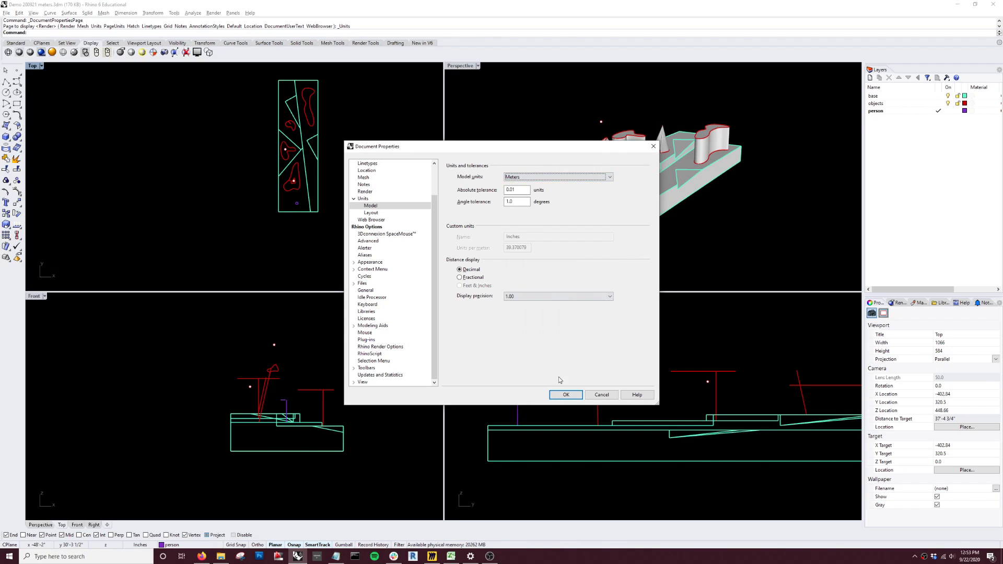
click(566, 394)
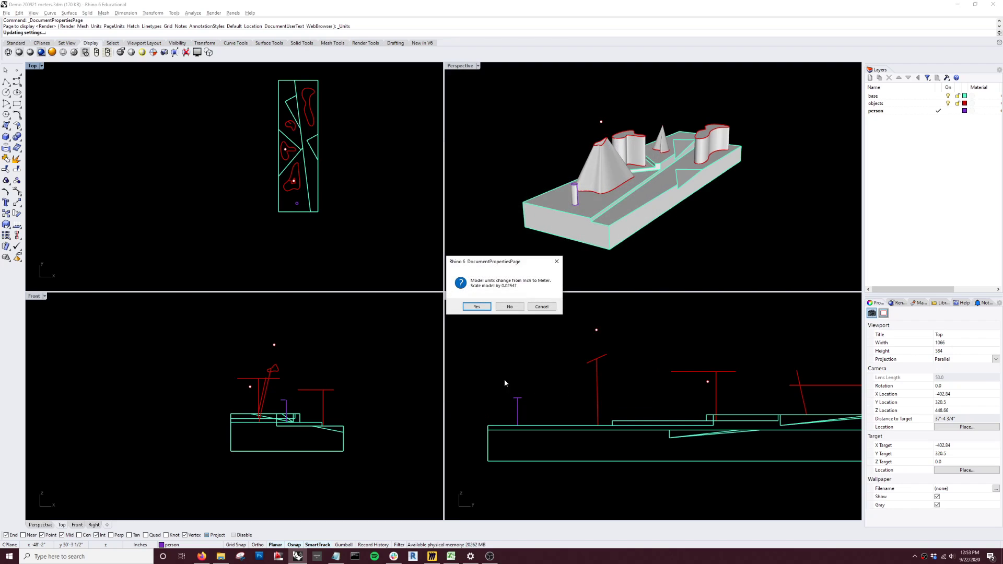
click(478, 306)
Measure the base's short front edge in the Top view from corner to corner.
scroll(285, 201, up, 15)
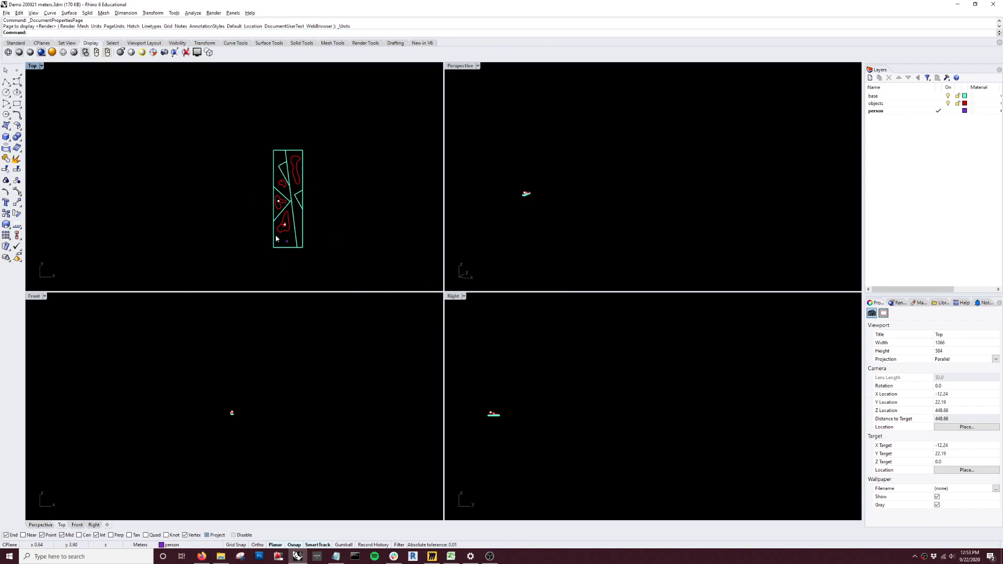
middle_click(271, 259)
right_drag(186, 224, 138, 179)
scroll(214, 196, up, 8)
scroll(251, 211, up, 2)
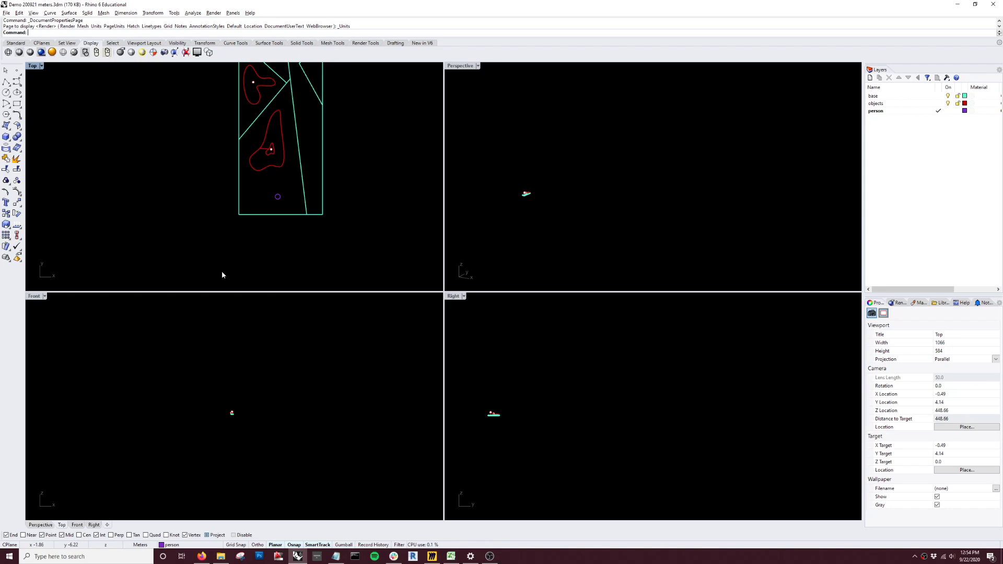
text(Distance)
key(Return)
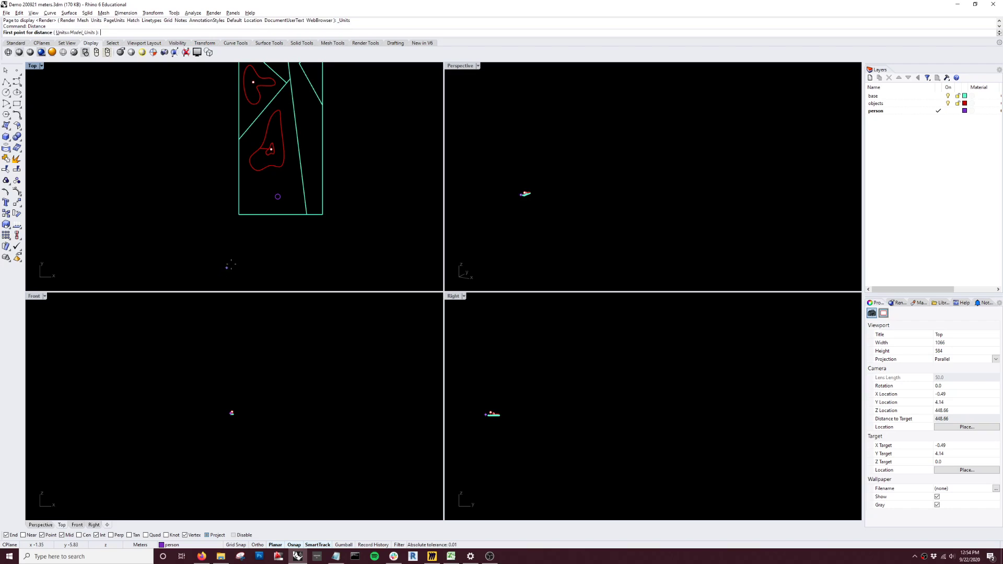
click(238, 215)
click(322, 215)
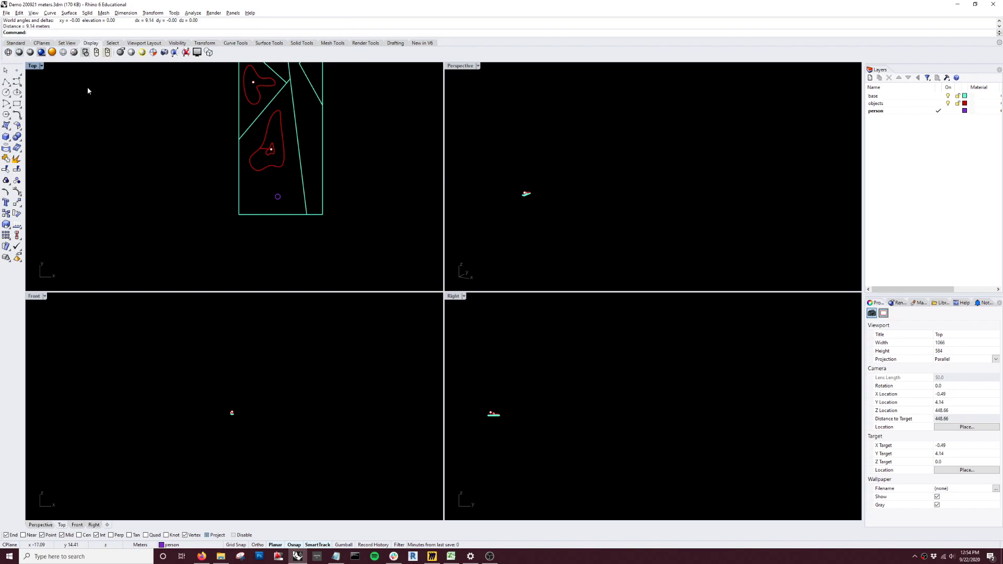
Draw a test rectangle from the origin 0,0 beside the base in the Top view and delete it.
scroll(246, 243, down, 3)
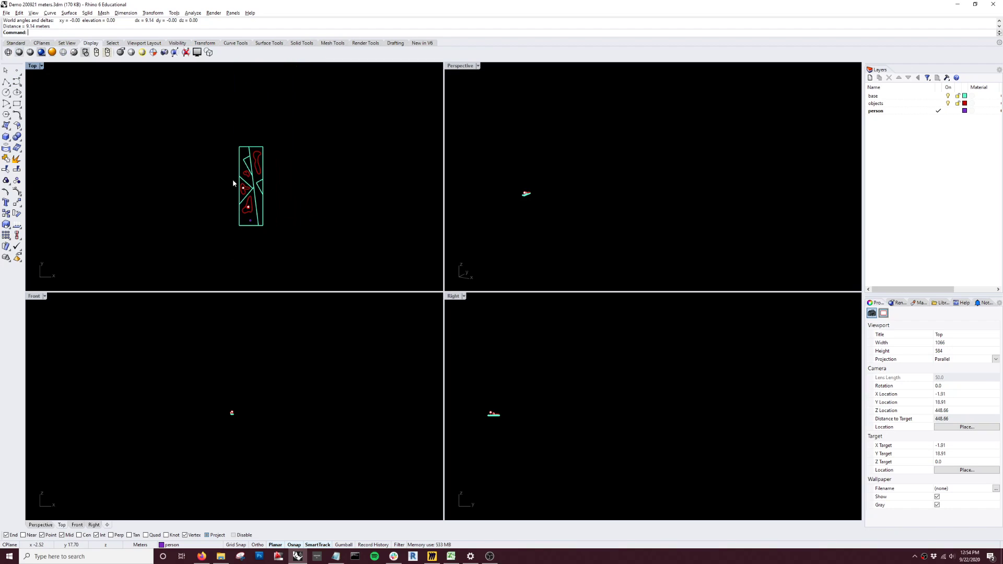
scroll(211, 187, up, 2)
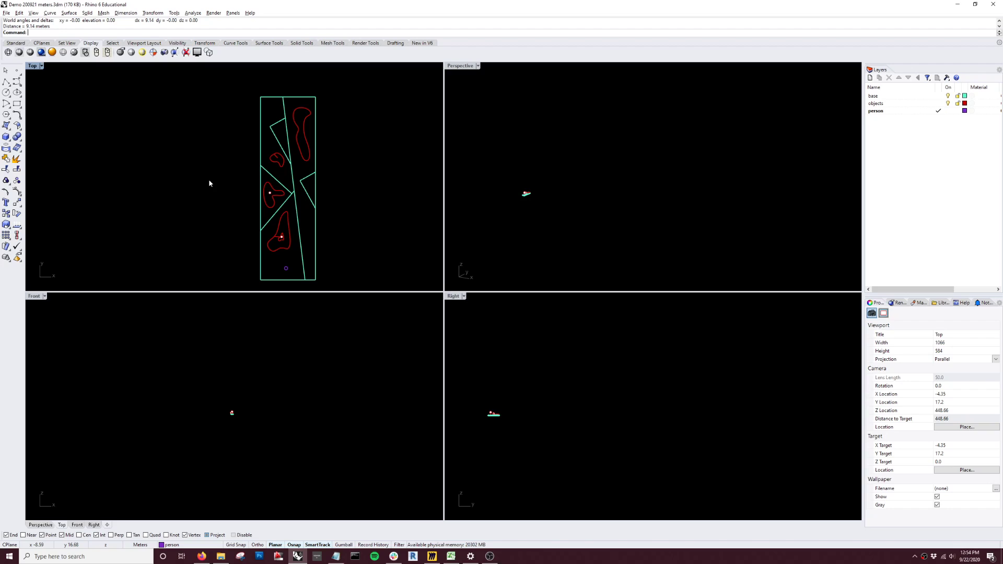
right_drag(195, 208, 195, 146)
text(Rectangle)
key(Return)
text(0,0)
key(Return)
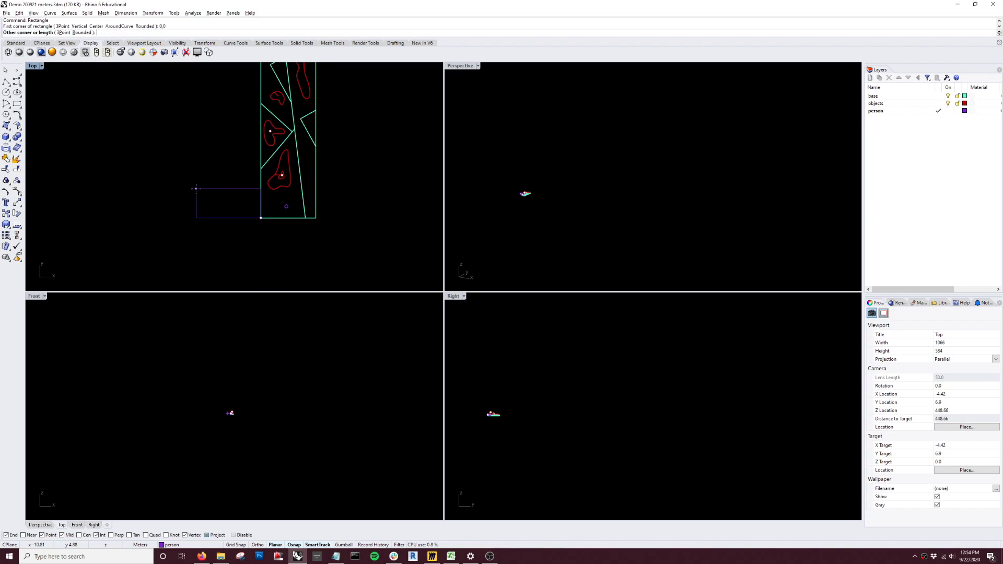
click(168, 267)
scroll(261, 235, up, 10)
key(Delete)
scroll(236, 205, up, 3)
scroll(225, 207, down, 5)
scroll(224, 208, down, 3)
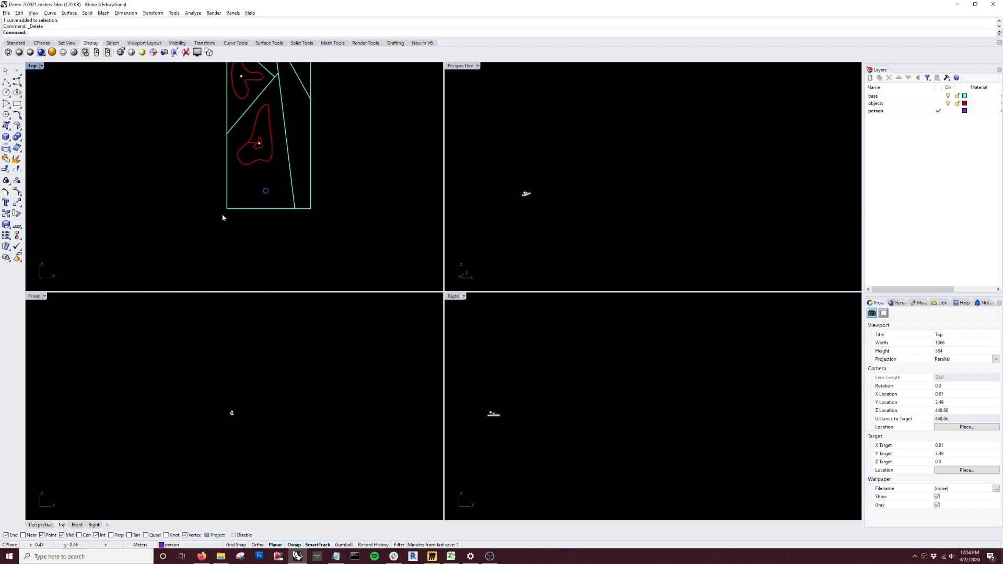
Examine the scaled model's overall form in the Top and Perspective views.
scroll(227, 218, down, 3)
middle_click(331, 161)
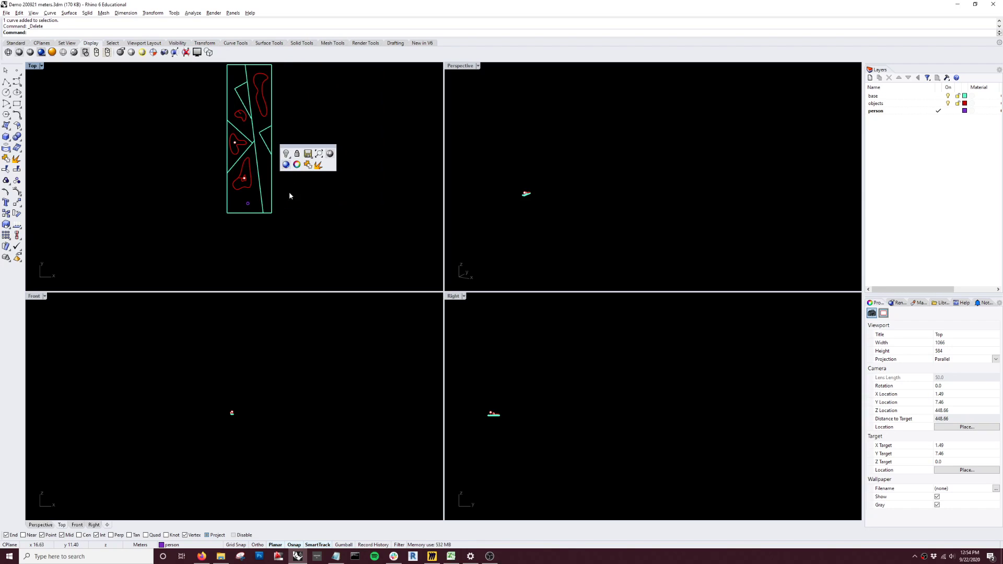
right_drag(306, 220, 294, 255)
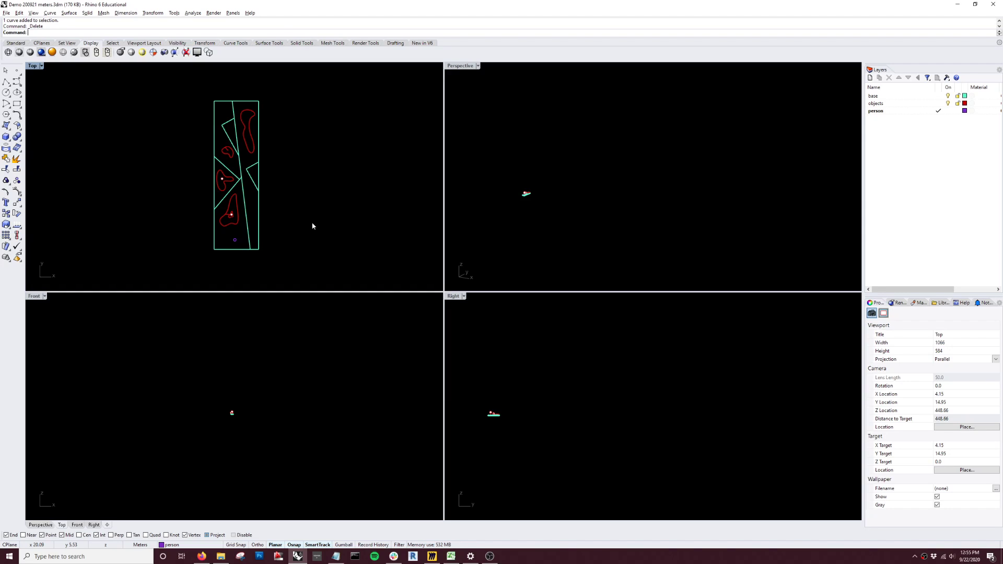
scroll(230, 238, up, 1)
scroll(233, 240, up, 1)
click(533, 207)
scroll(535, 179, up, 20)
scroll(533, 193, down, 4)
right_drag(290, 185, 331, 224)
scroll(333, 226, down, 4)
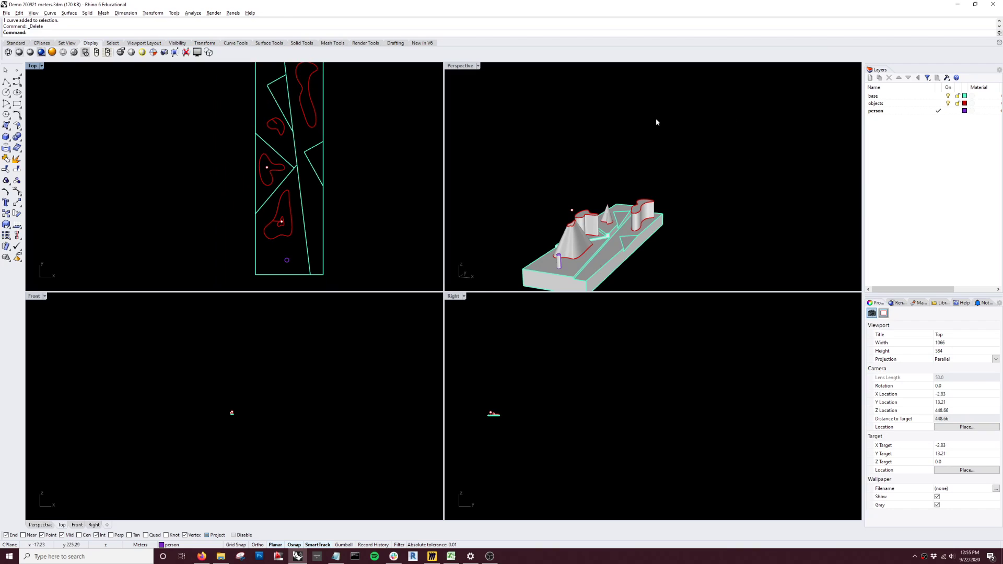
right_drag(362, 235, 366, 242)
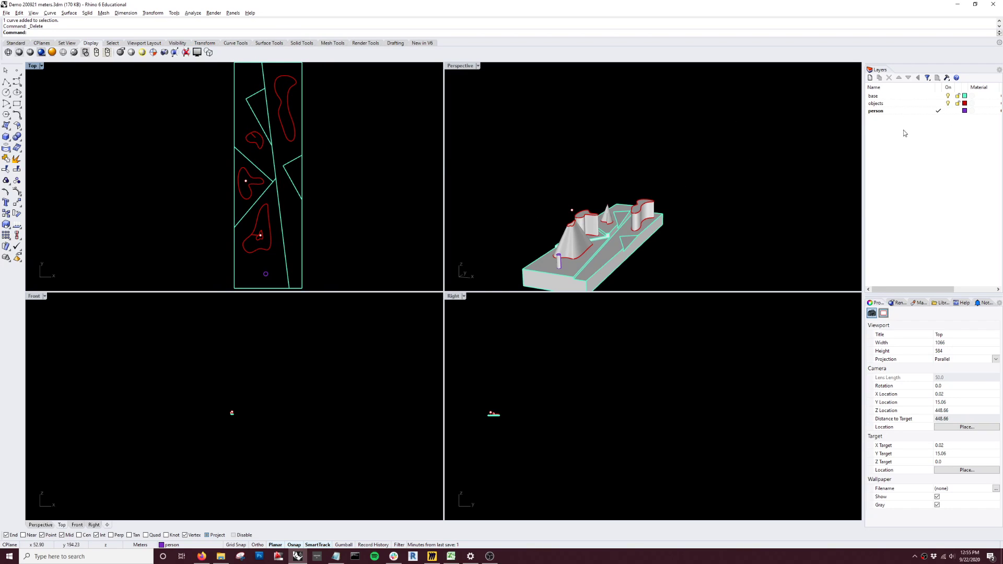
right_drag(607, 227, 575, 241)
scroll(576, 241, up, 2)
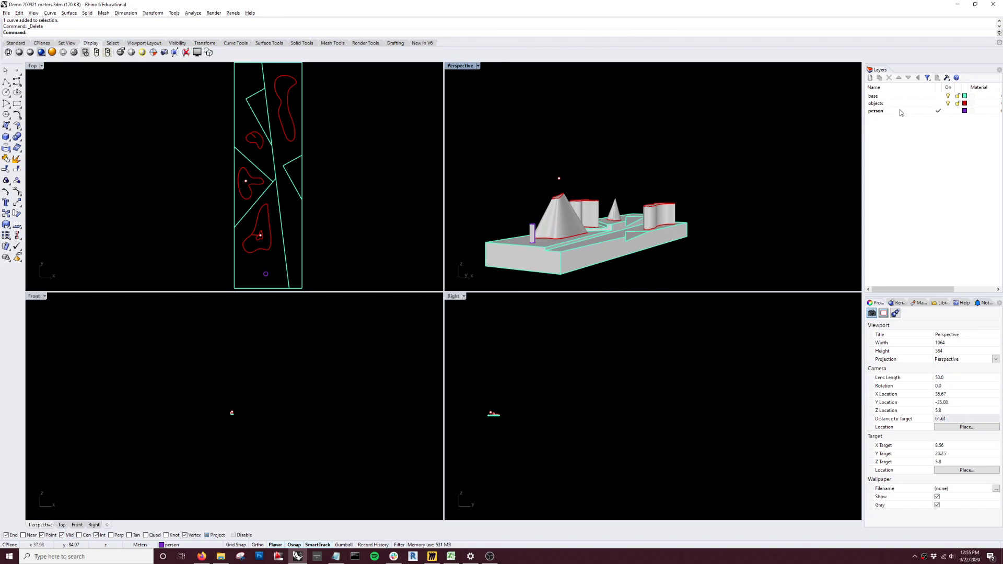
Toggle the base and objects layers off and back on to check which geometry each one holds.
click(948, 97)
click(948, 96)
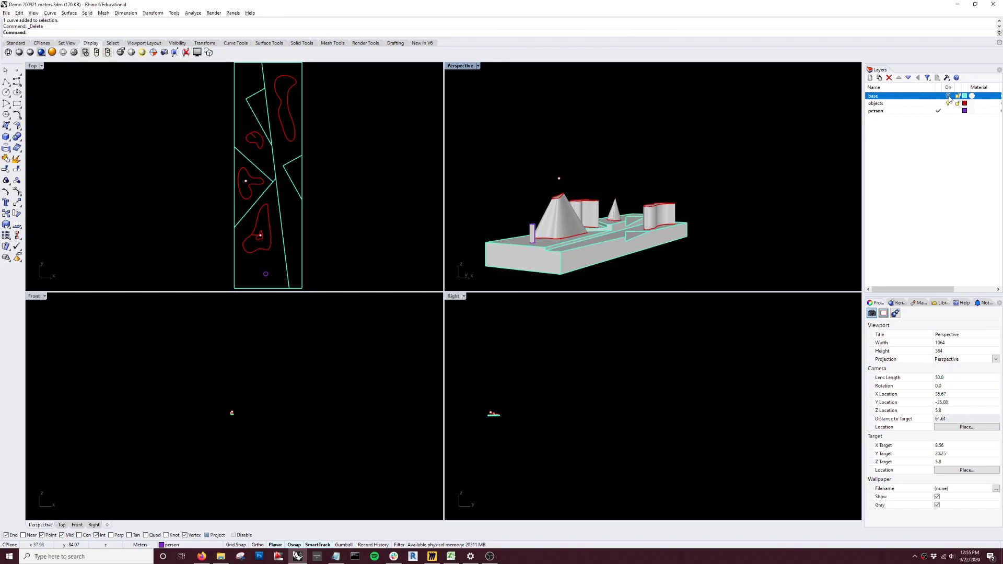
click(947, 96)
click(947, 96)
click(949, 103)
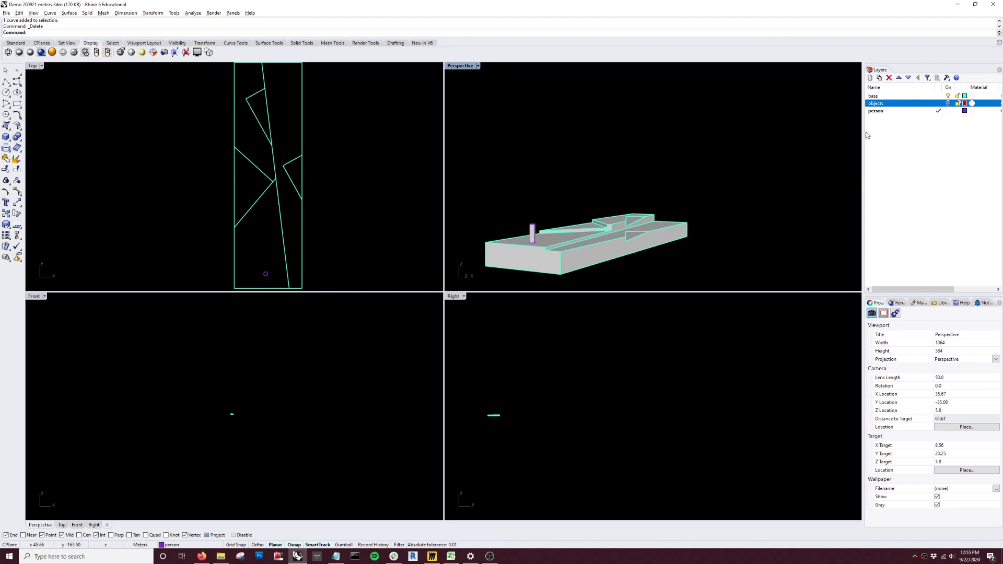
scroll(622, 252, up, 2)
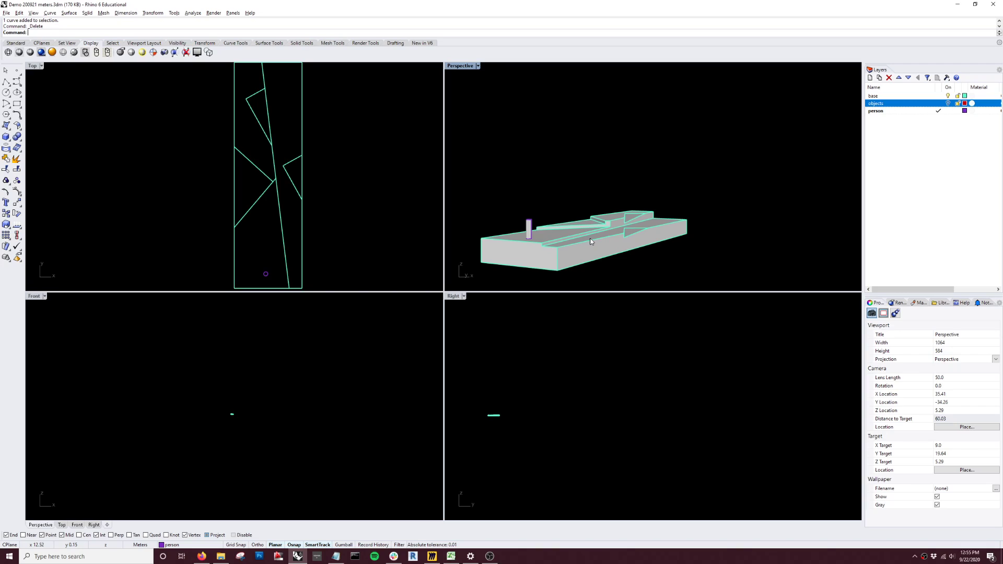
click(948, 104)
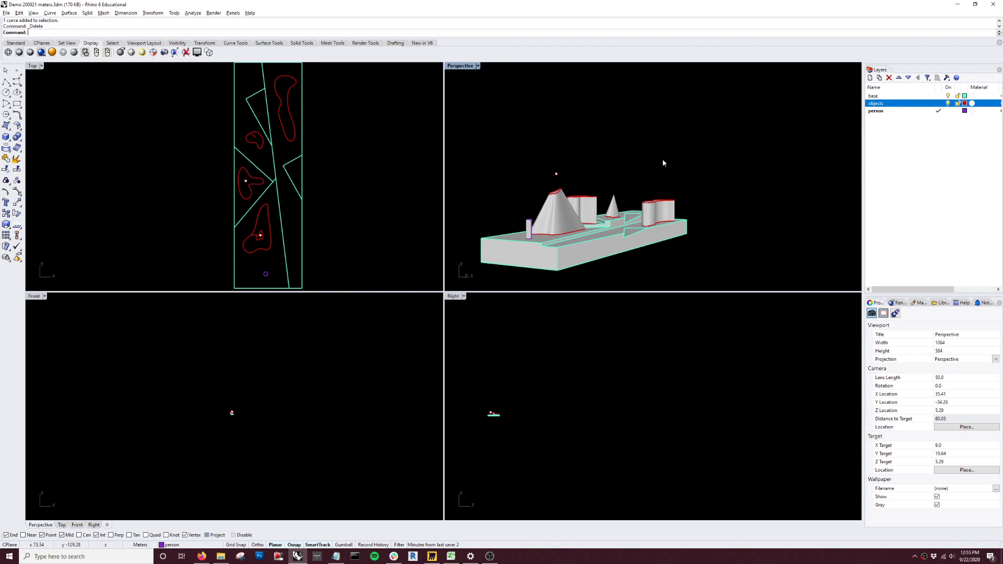
click(949, 103)
click(948, 103)
Inspect the person cylinder's size against the nearby objects in the Perspective and Top views.
right_drag(519, 228, 510, 238)
scroll(514, 245, up, 5)
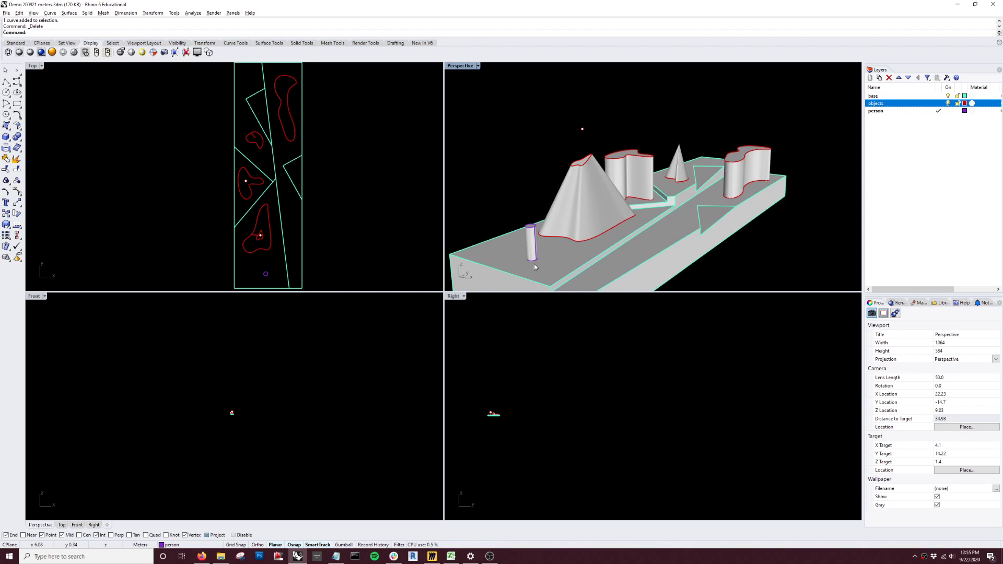
scroll(534, 264, up, 2)
scroll(525, 209, up, 1)
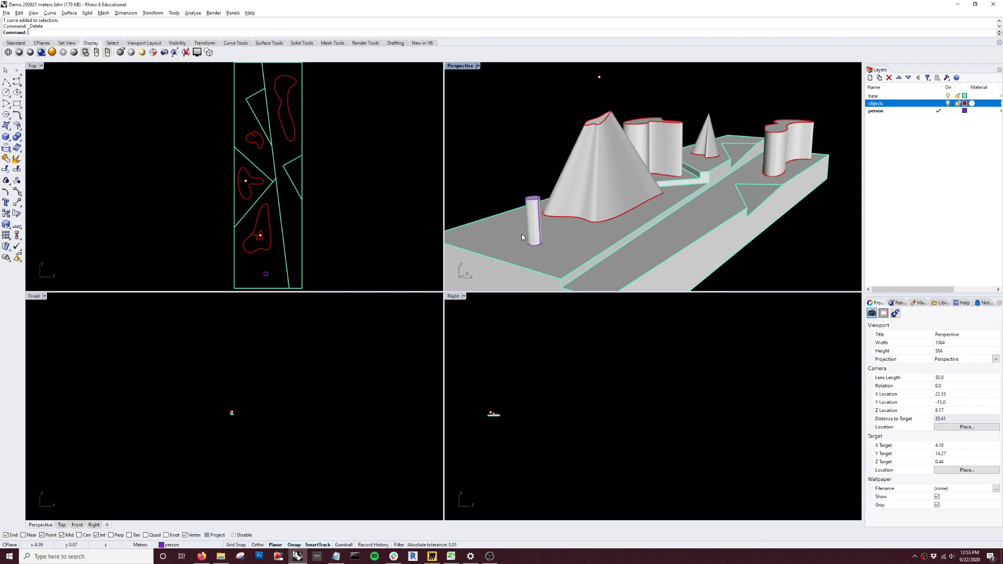
scroll(306, 200, up, 4)
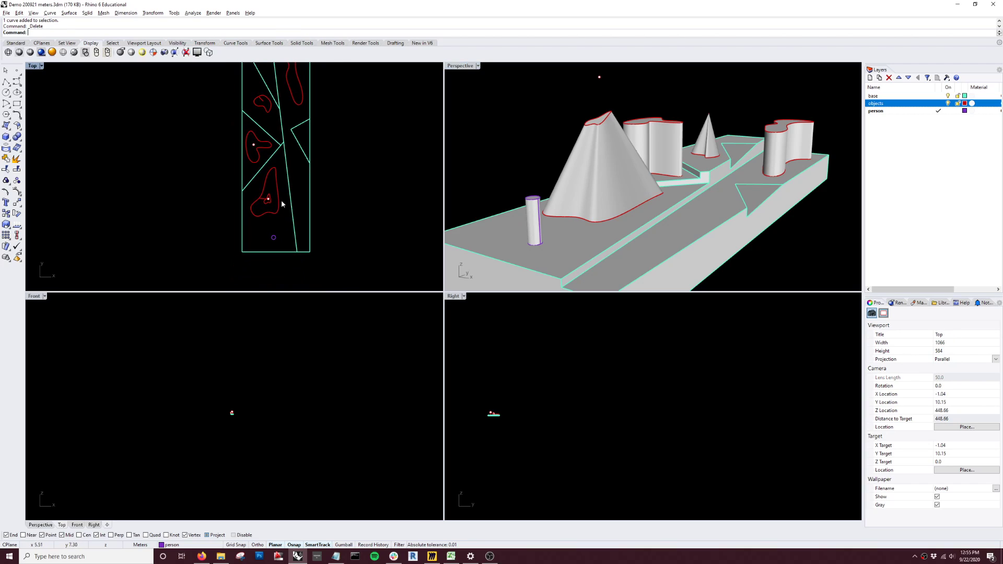
scroll(311, 181, up, 1)
scroll(271, 206, down, 5)
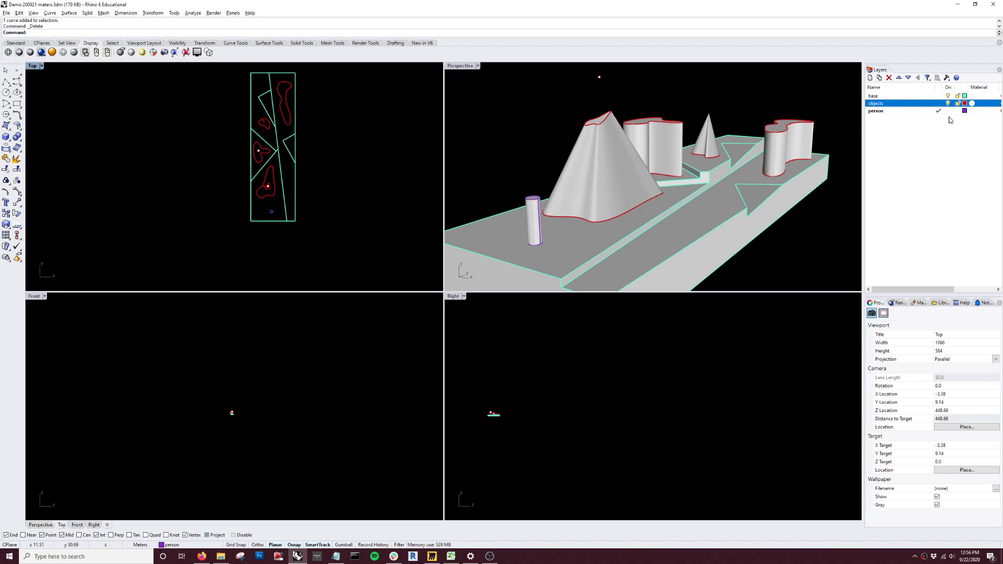
Delete the person cylinder near the lower end of the base in the Top view.
scroll(269, 224, up, 6)
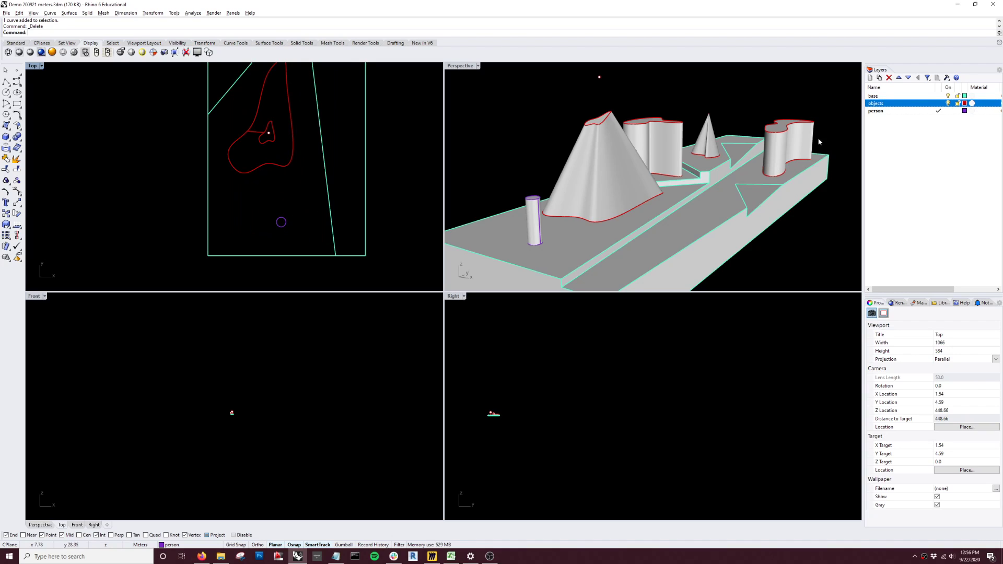
scroll(333, 241, down, 6)
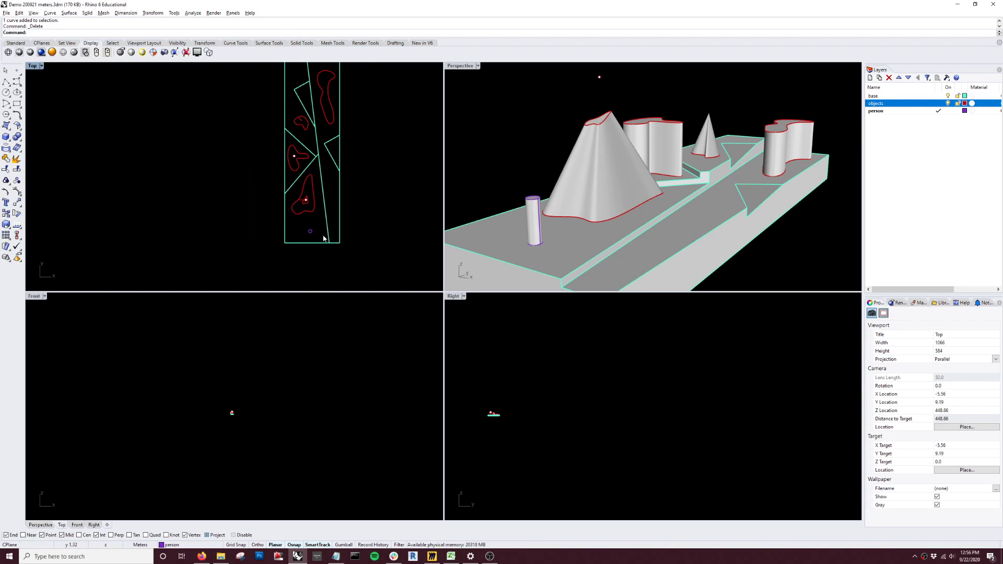
right_drag(247, 218, 204, 222)
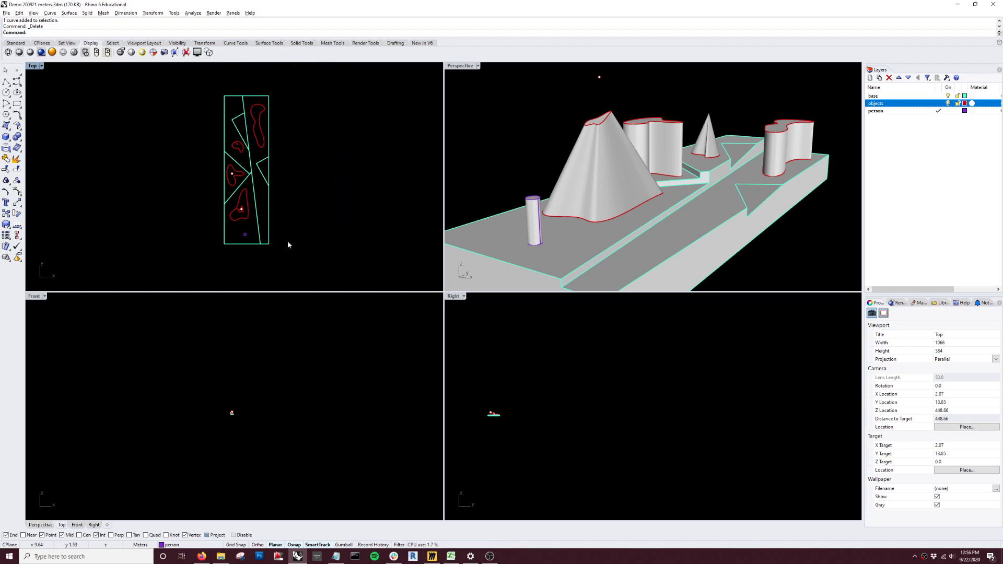
scroll(238, 252, up, 4)
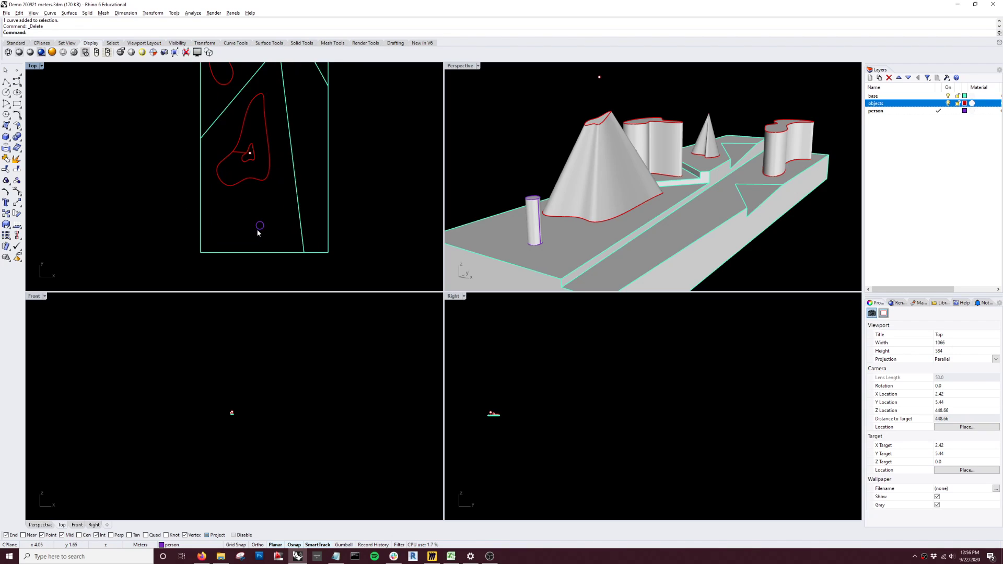
click(257, 229)
key(Delete)
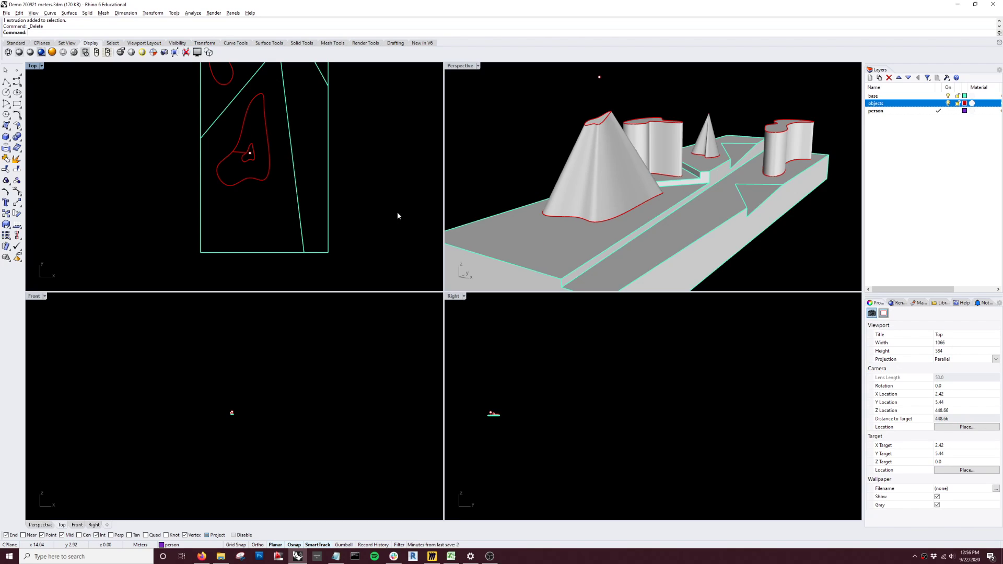
Make the objects layer current and purge all unused items, including the empty person layer.
text(Purge)
key(Return)
key(Return)
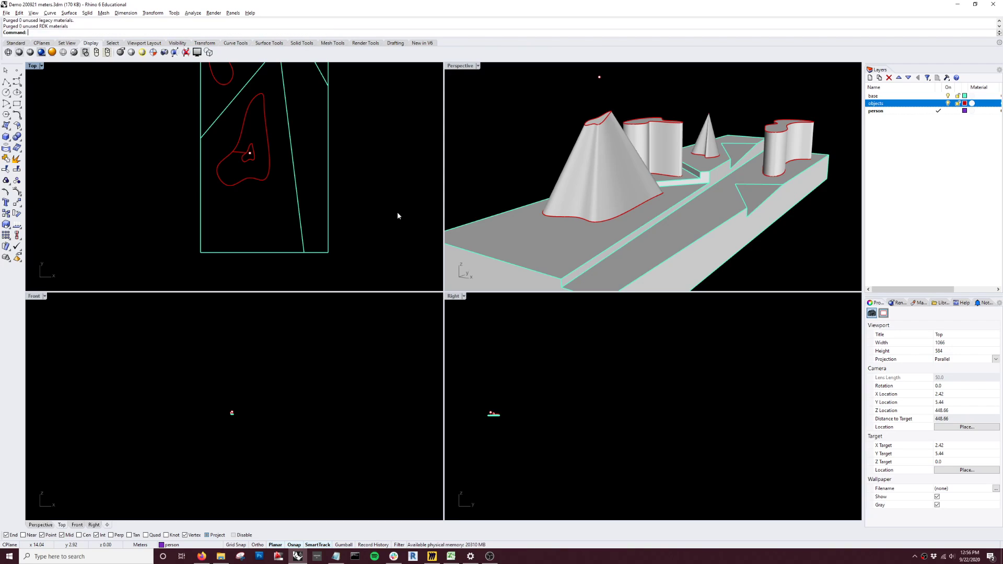
click(938, 106)
text(Purge)
key(Return)
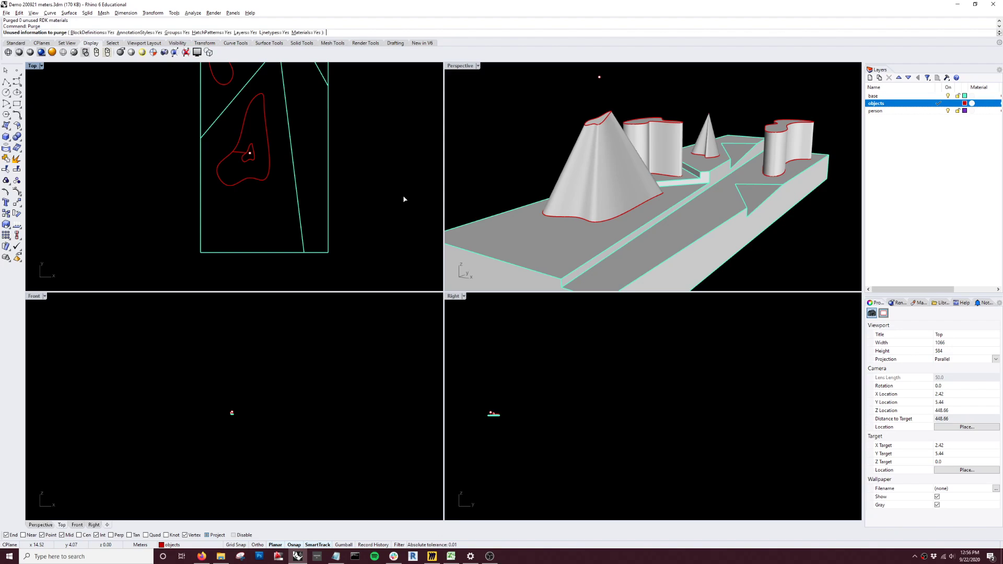
key(Return)
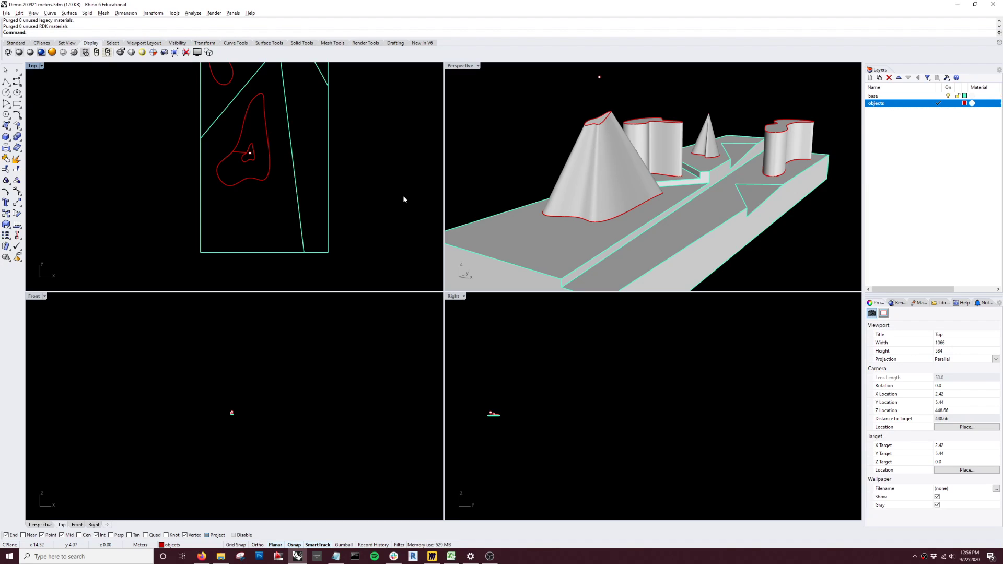
Delete the stray point above the large cone-like object in the Perspective view.
scroll(378, 215, down, 5)
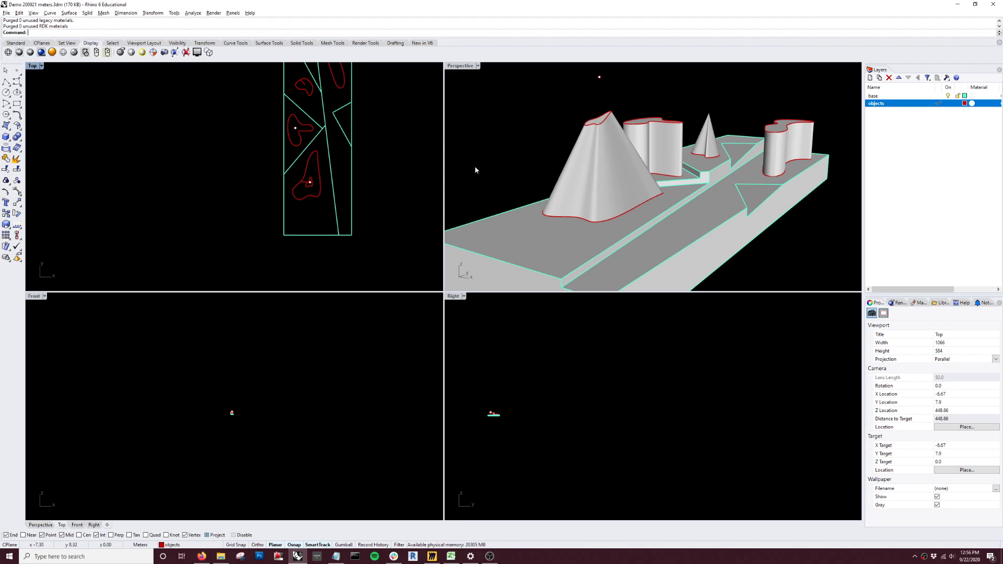
middle_click(473, 104)
right_drag(498, 123, 570, 123)
scroll(549, 185, down, 6)
scroll(554, 182, up, 5)
scroll(570, 126, down, 8)
scroll(578, 114, up, 4)
click(577, 137)
key(Delete)
Delete the leftover closed curve at the base of the small cone, keeping its surface.
scroll(686, 184, up, 3)
click(709, 183)
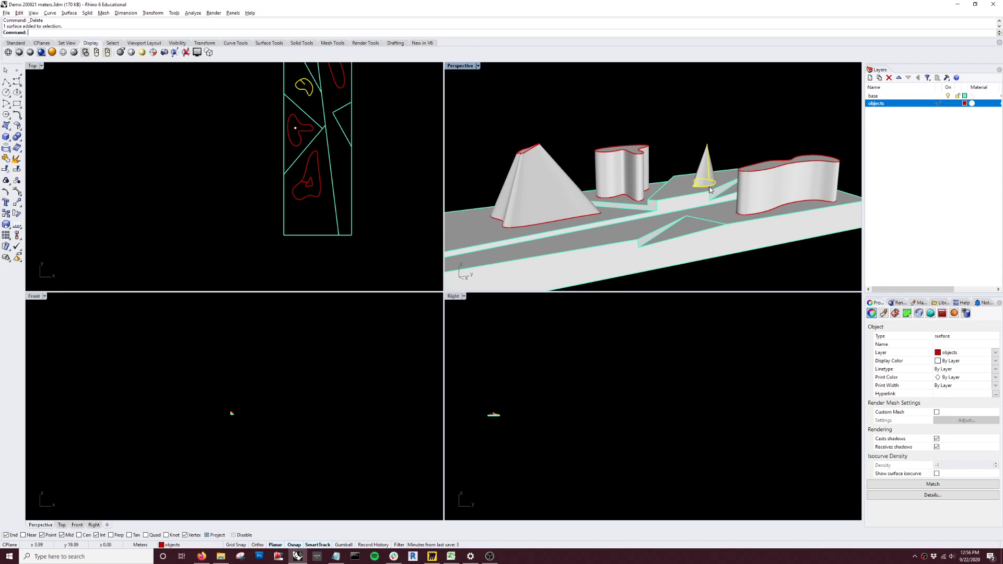
click(659, 141)
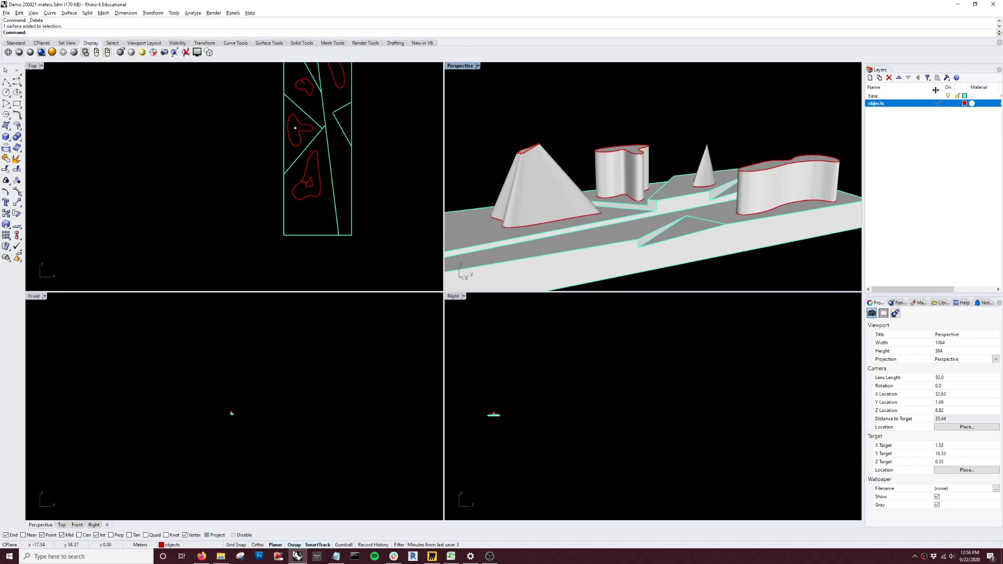
click(704, 187)
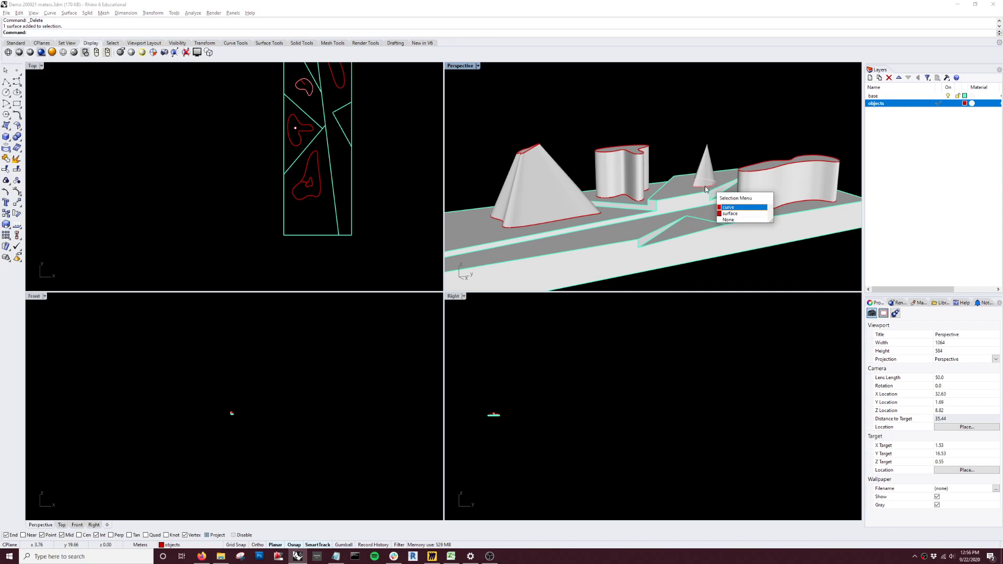
click(734, 208)
key(Delete)
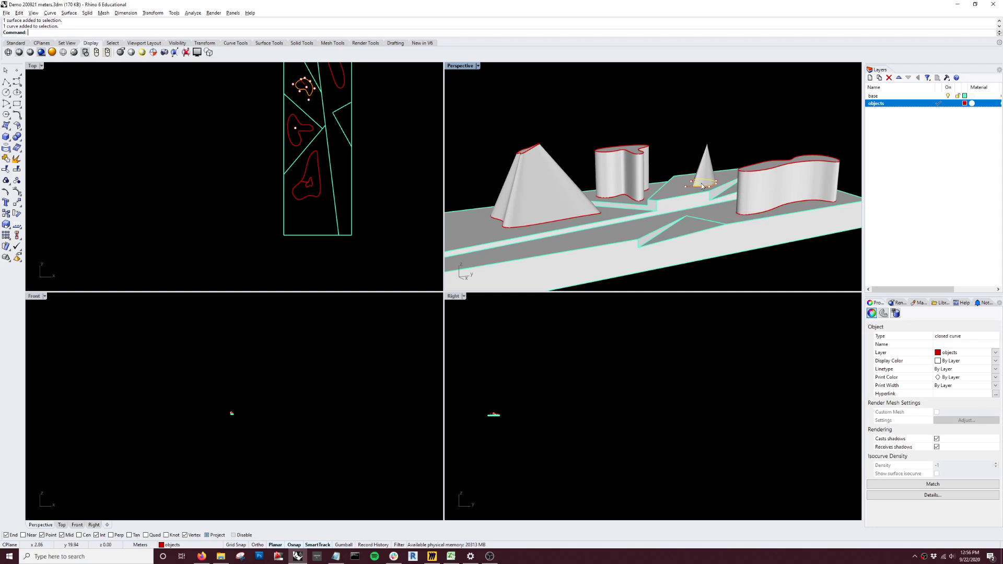
Delete the stray point inside the three-lobed object in the Top view and save the model.
scroll(713, 152, up, 6)
scroll(714, 152, down, 8)
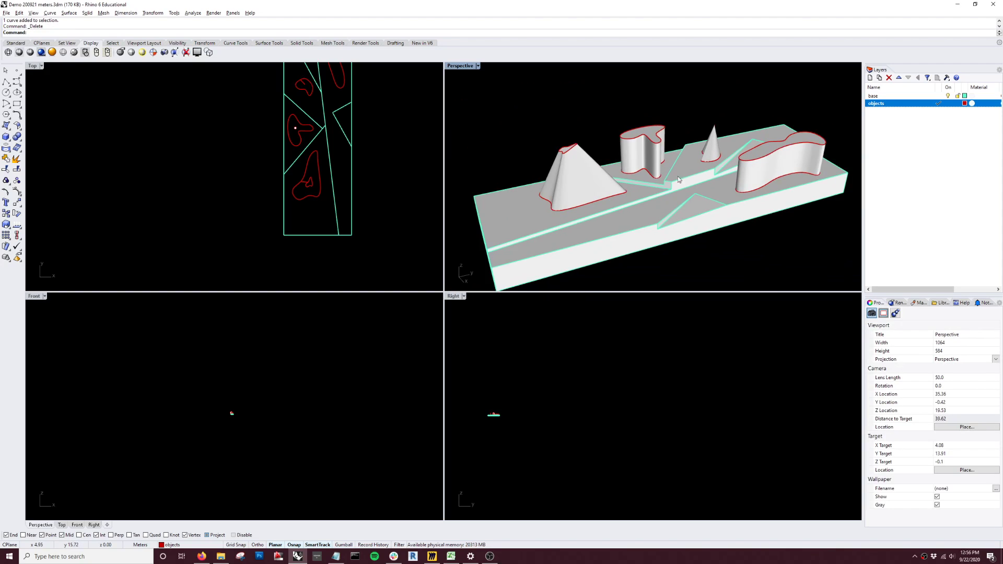
scroll(646, 185, up, 5)
scroll(293, 133, up, 6)
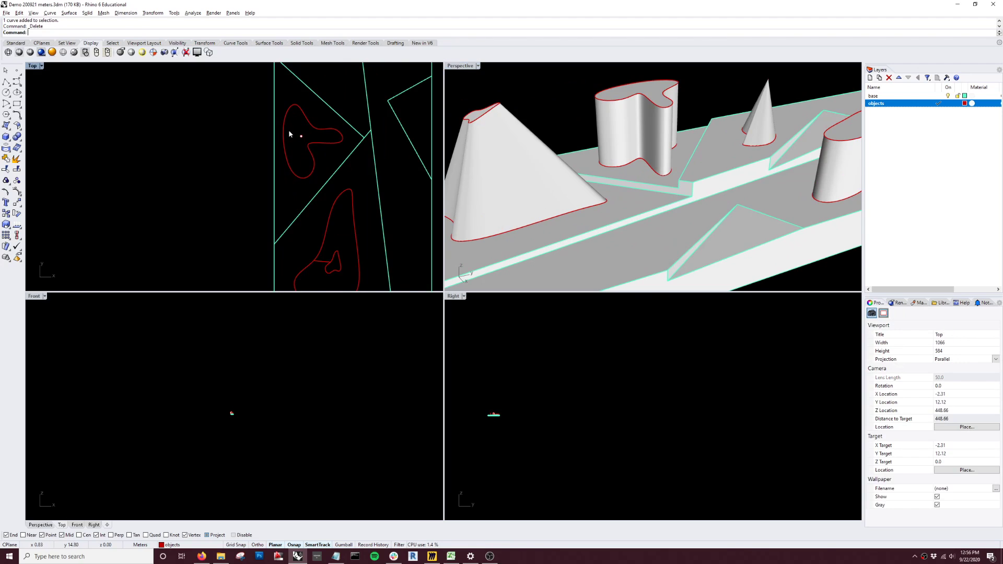
click(312, 159)
key(Delete)
scroll(309, 168, down, 6)
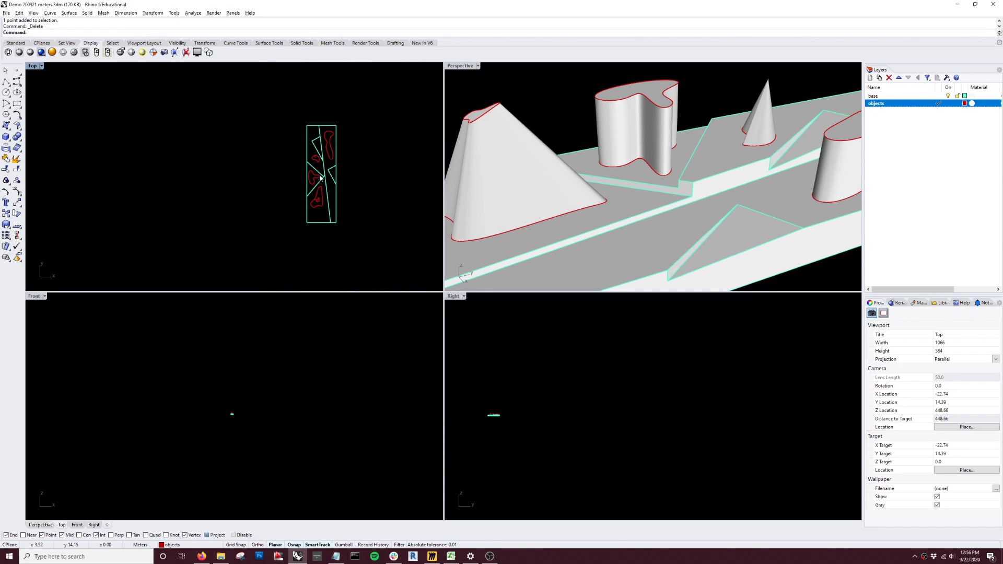
scroll(710, 178, down, 6)
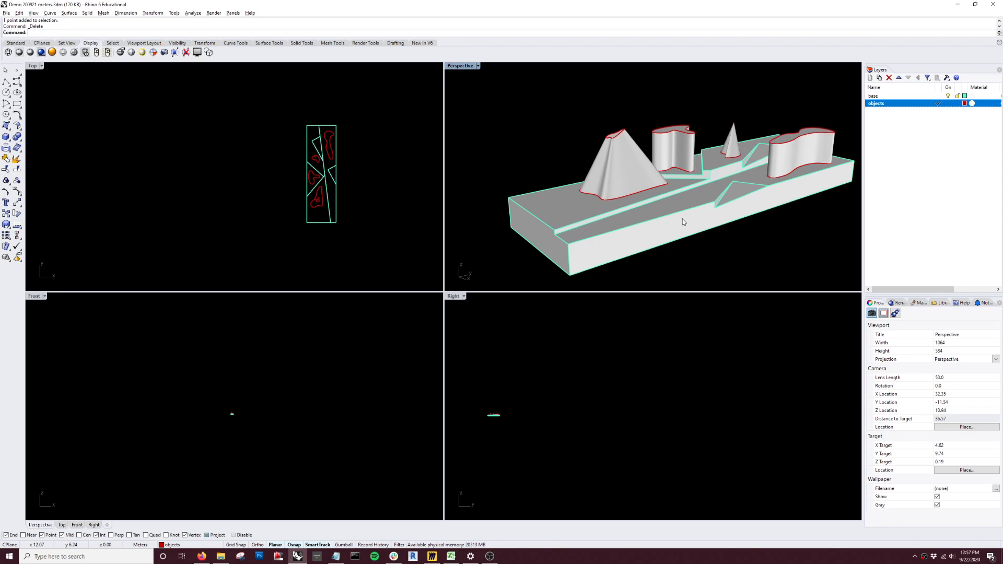
key(ctrl+s)
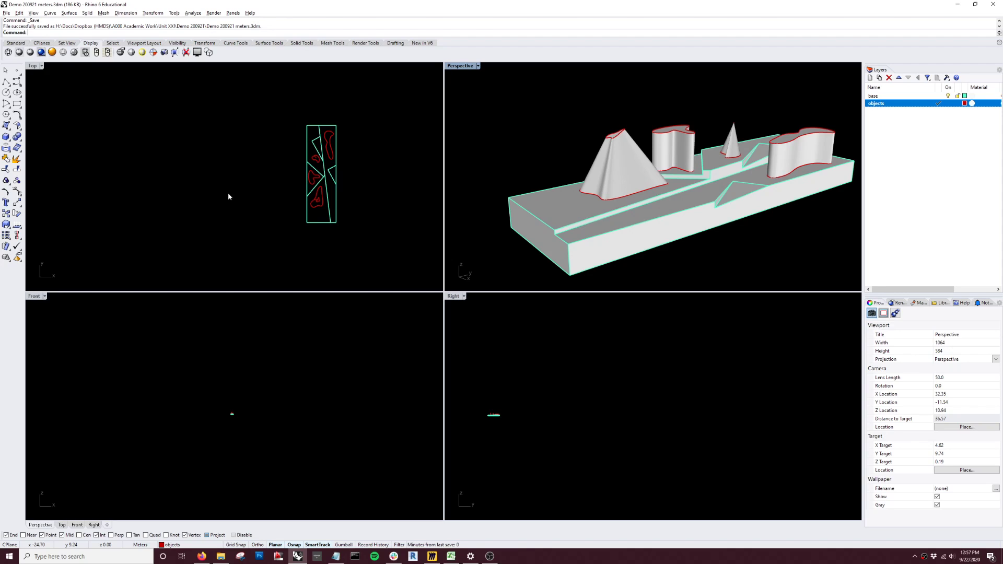
Make the base layer current and turn off the objects layer so only the base is shown.
right_drag(503, 234, 537, 226)
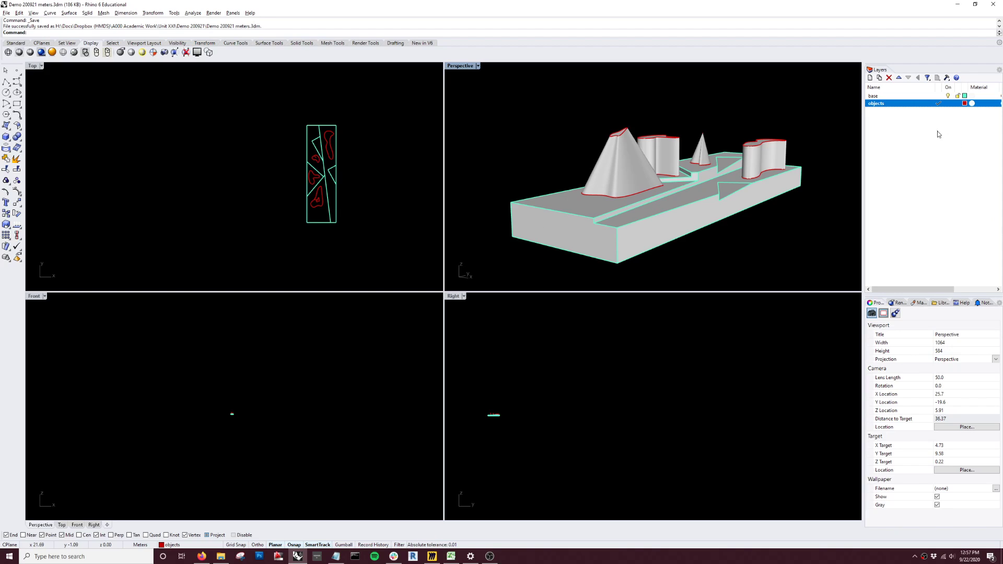
click(936, 97)
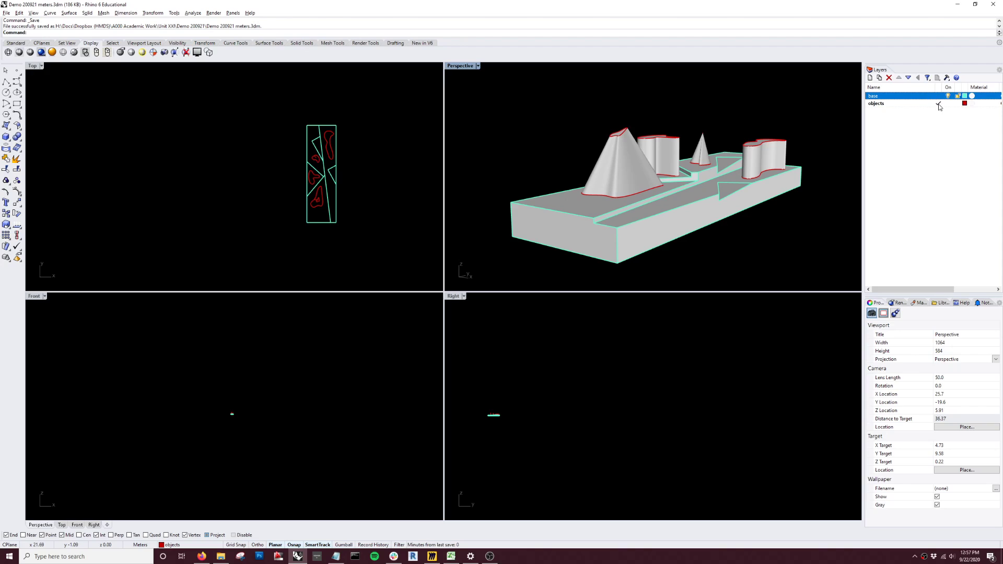
click(938, 96)
click(949, 106)
click(948, 103)
right_drag(749, 225, 730, 217)
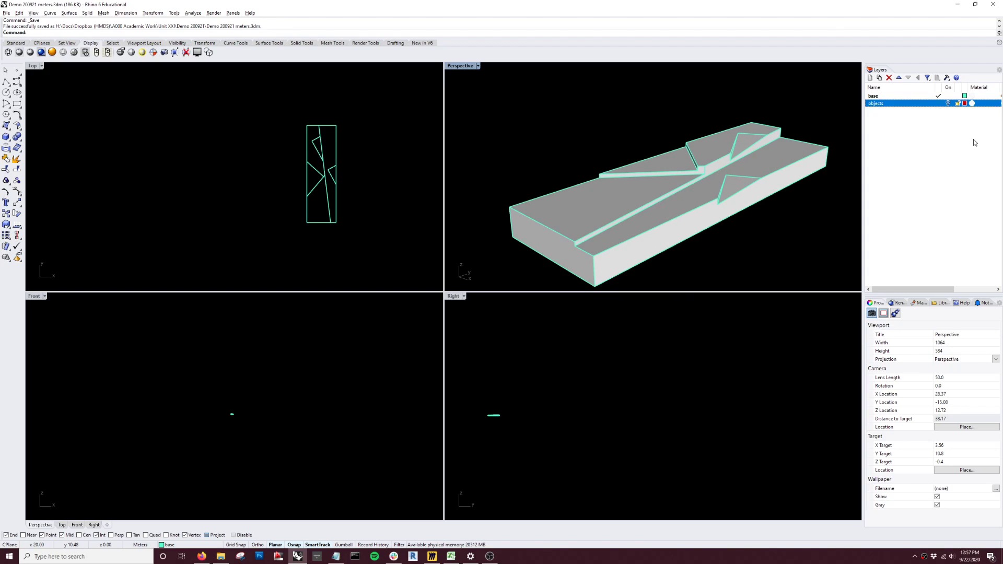
Give the base layer a Plaster material in neutral grey with a color value of 194.
click(973, 96)
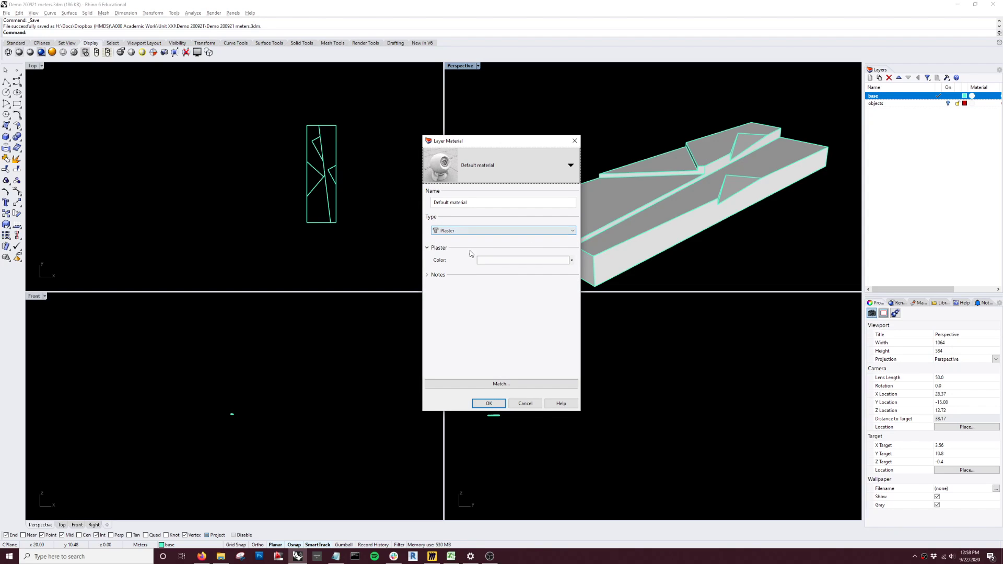
click(500, 261)
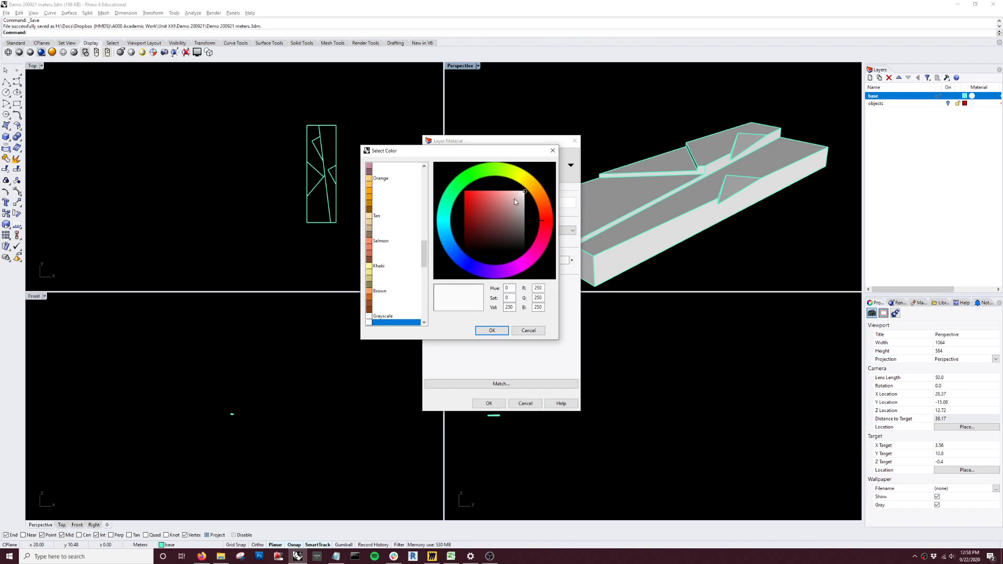
mouse_move(525, 192)
mouse_down()
mouse_move(526, 214)
mouse_move(528, 205)
mouse_up()
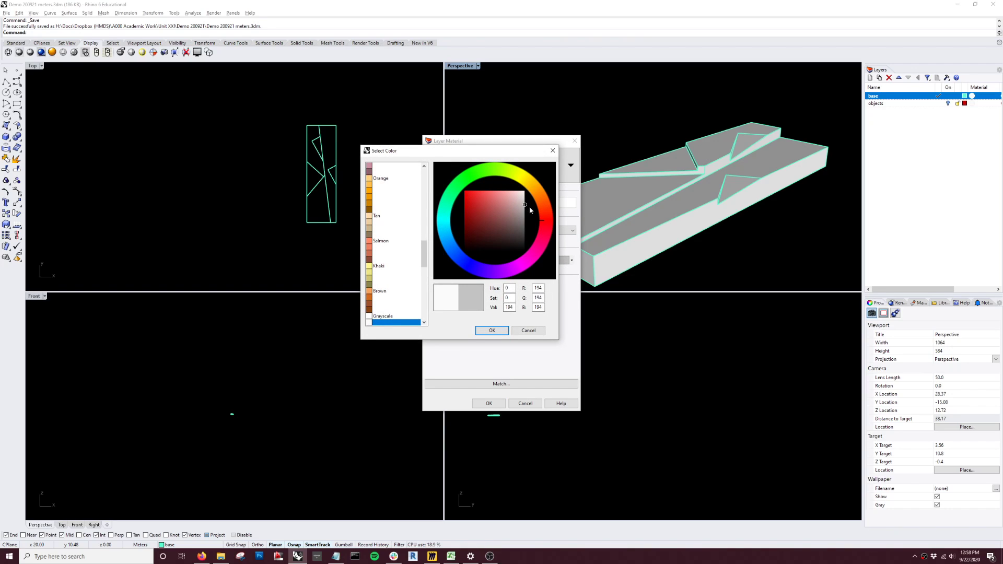
click(492, 331)
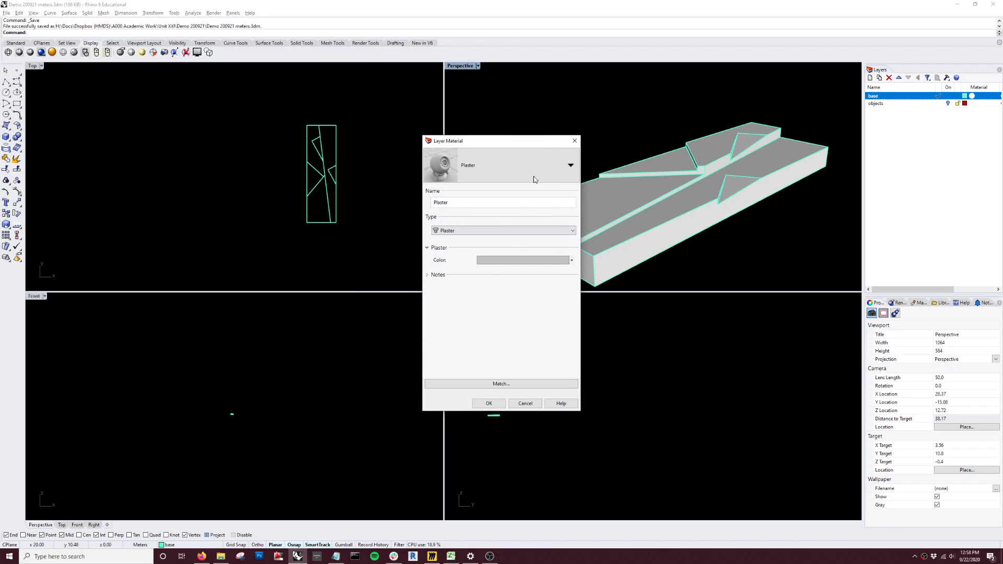
click(489, 404)
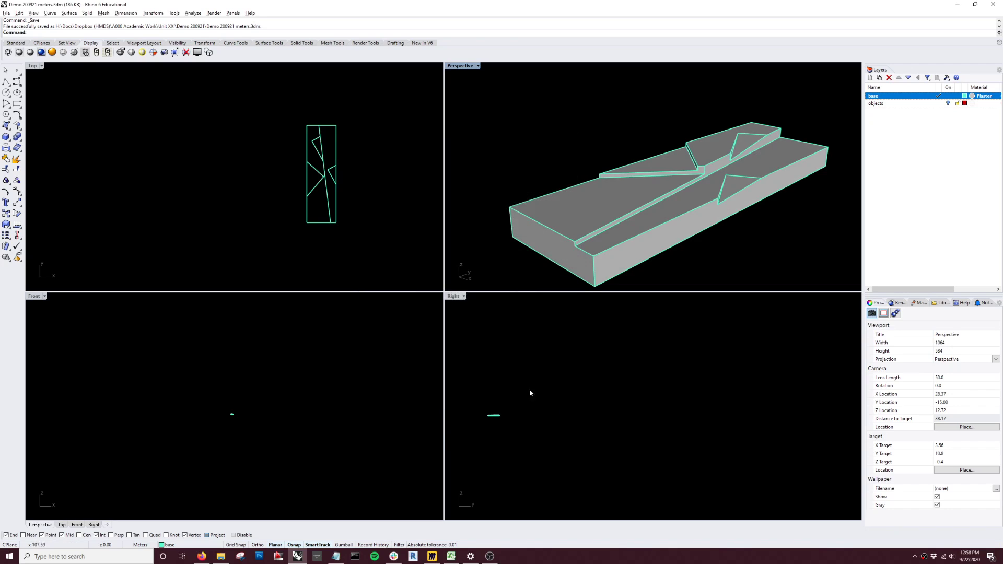
Make the objects layer current and give it a Plaster material in pale yellow-green, RGB 220, 230, 170.
click(941, 103)
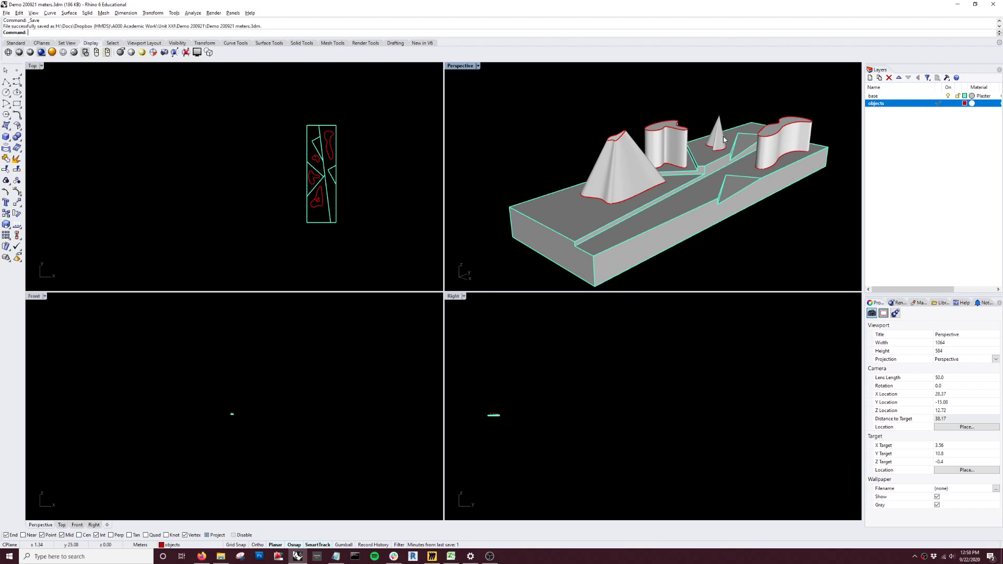
click(973, 104)
click(500, 261)
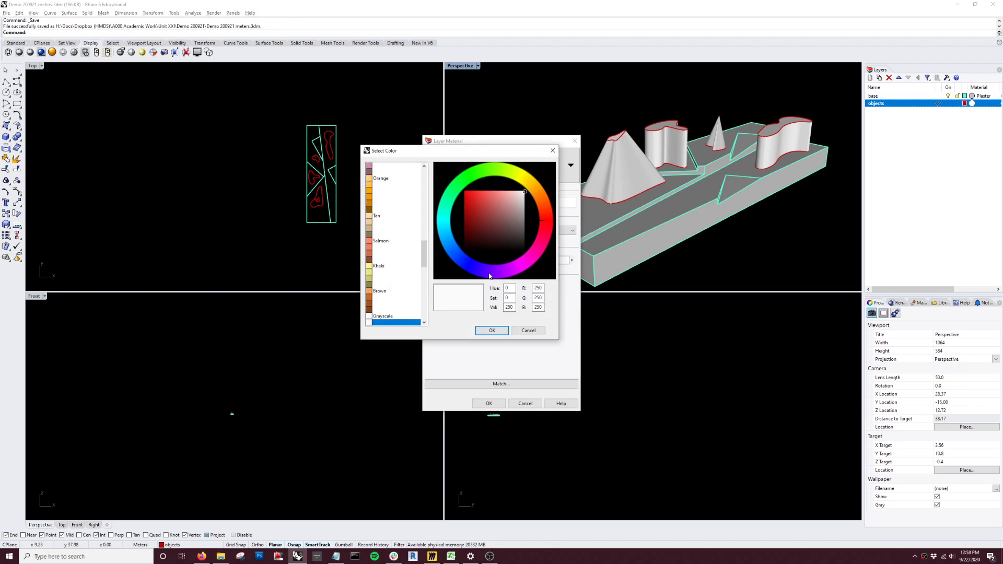
click(516, 178)
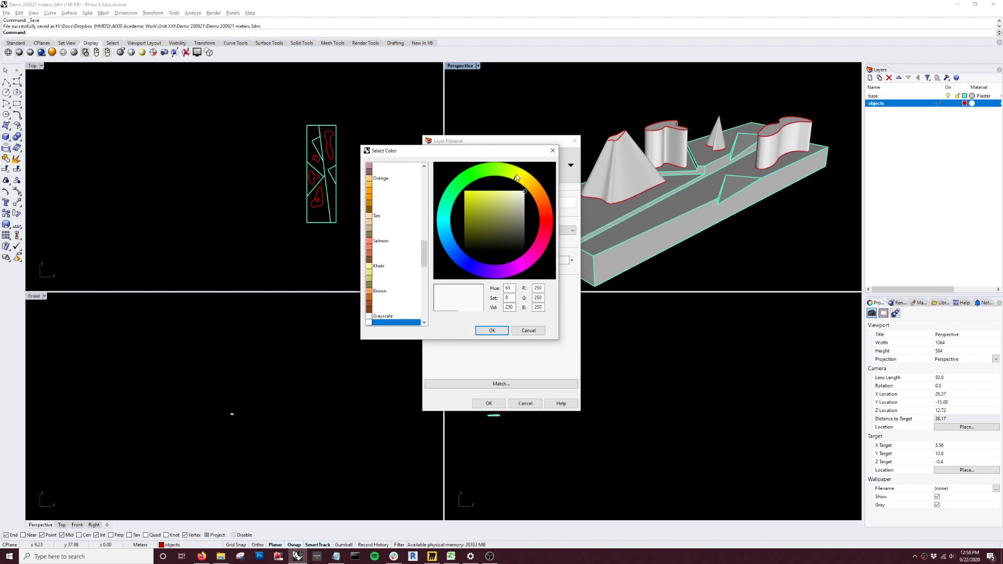
click(511, 193)
drag(512, 192, 509, 196)
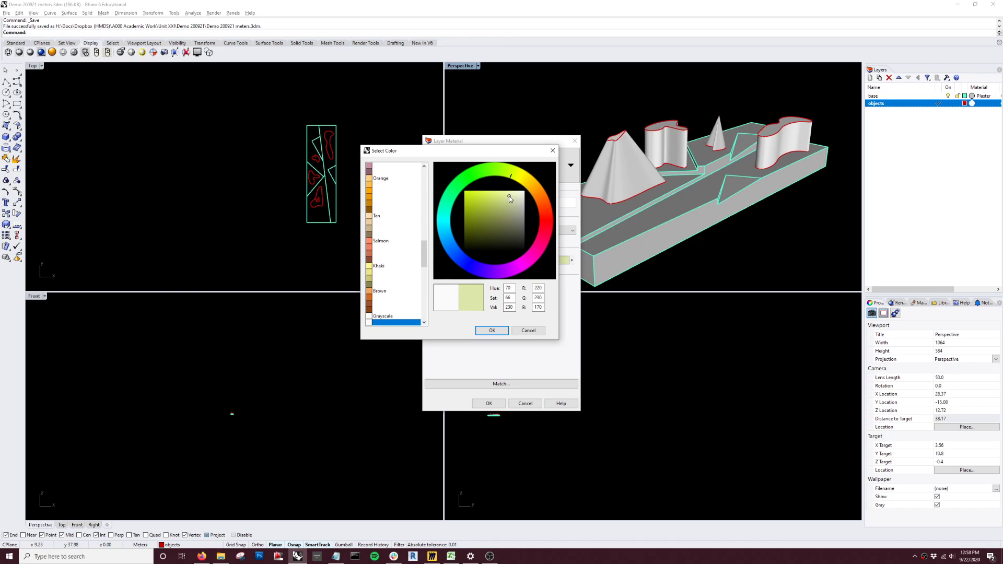
click(492, 331)
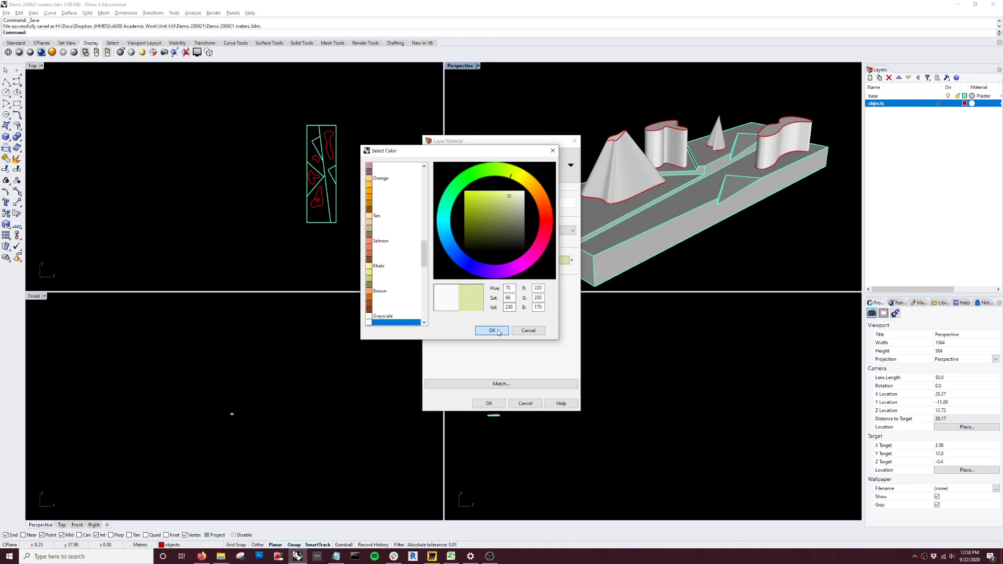
click(489, 404)
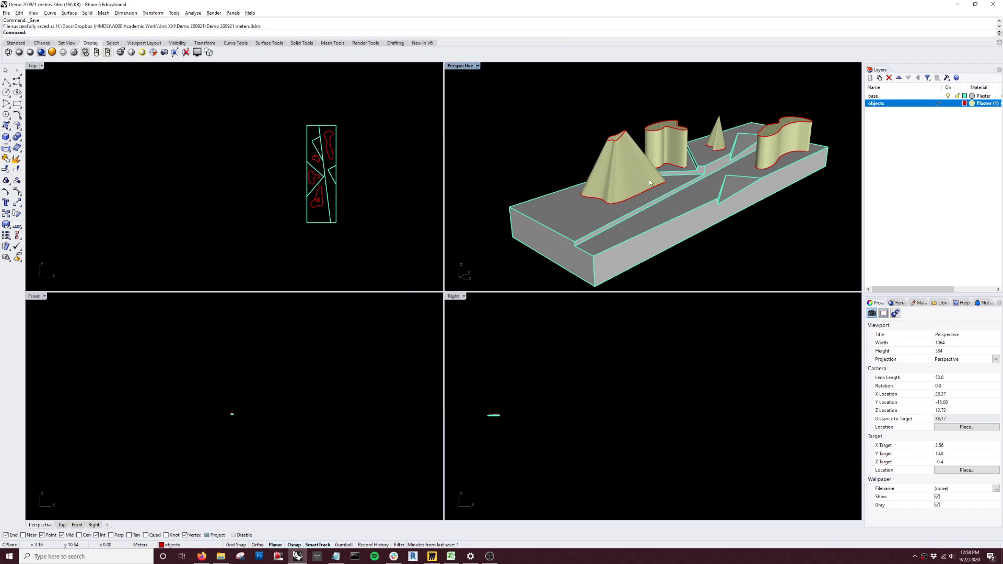
Set the Perspective viewport to Rendered display and frame the model to check the layer materials.
click(477, 66)
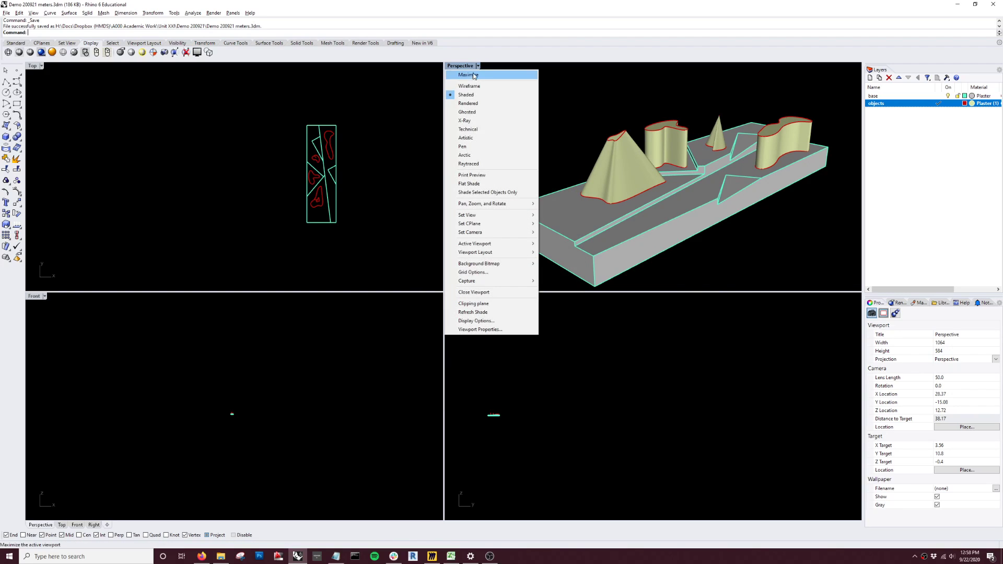
click(469, 103)
drag(546, 217, 550, 142)
middle_click(550, 141)
right_drag(746, 252, 754, 208)
scroll(676, 155, up, 2)
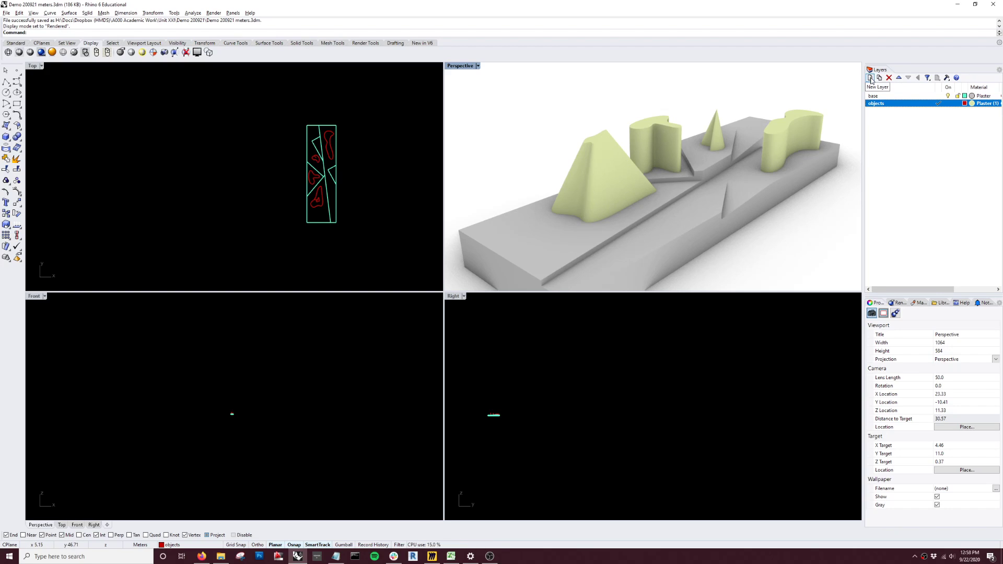
Create a new layer named "objects pink" below the objects layer.
click(880, 78)
text(objects pic)
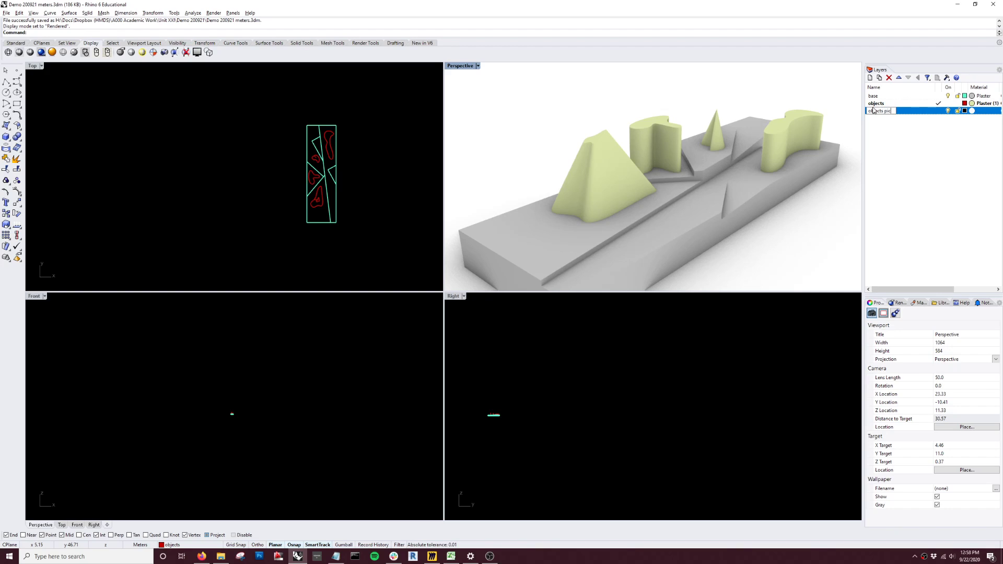
key(BackSpace)
text(nk)
key(Return)
Move the two pointed, cone-like objects on the base to the objects pink layer.
click(613, 177)
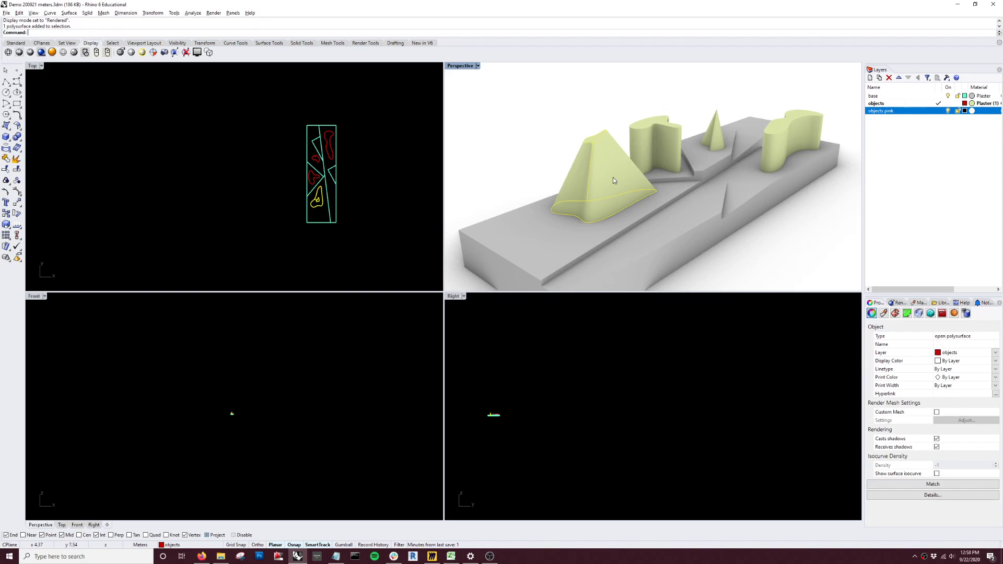
shift+click(716, 137)
click(996, 353)
click(956, 378)
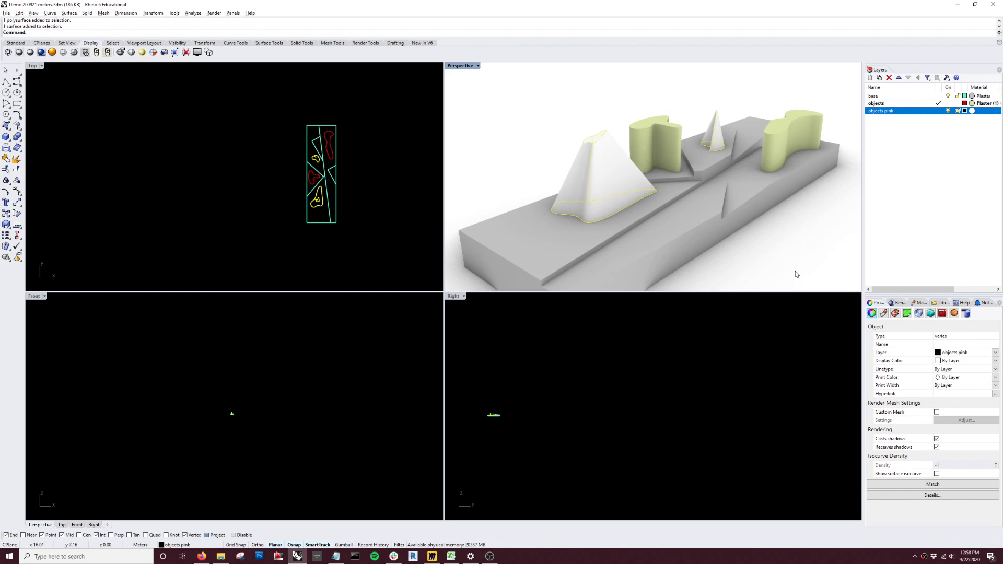
click(797, 271)
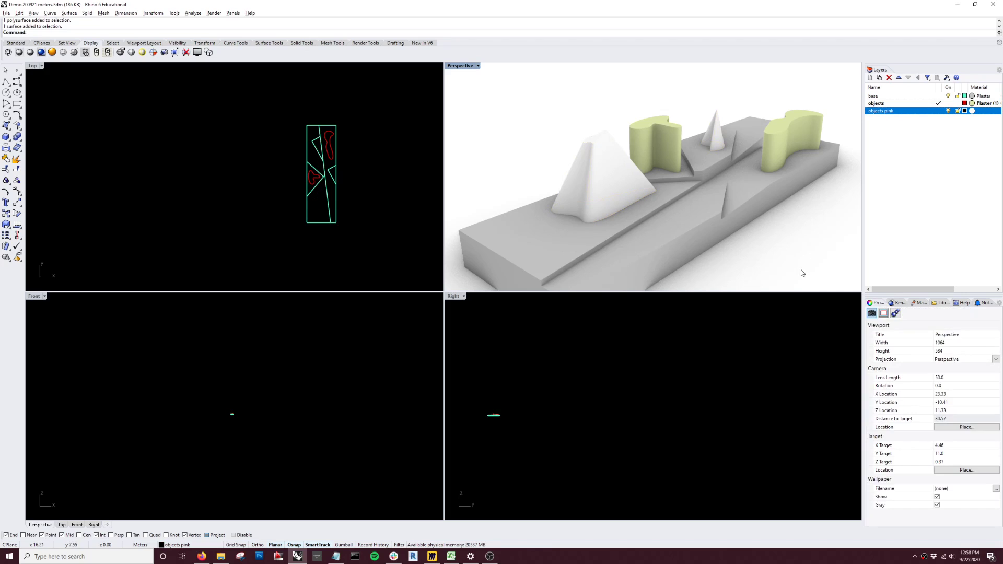
Set the objects pink layer's display color to aqua and check it in the Top viewport.
click(965, 111)
click(485, 254)
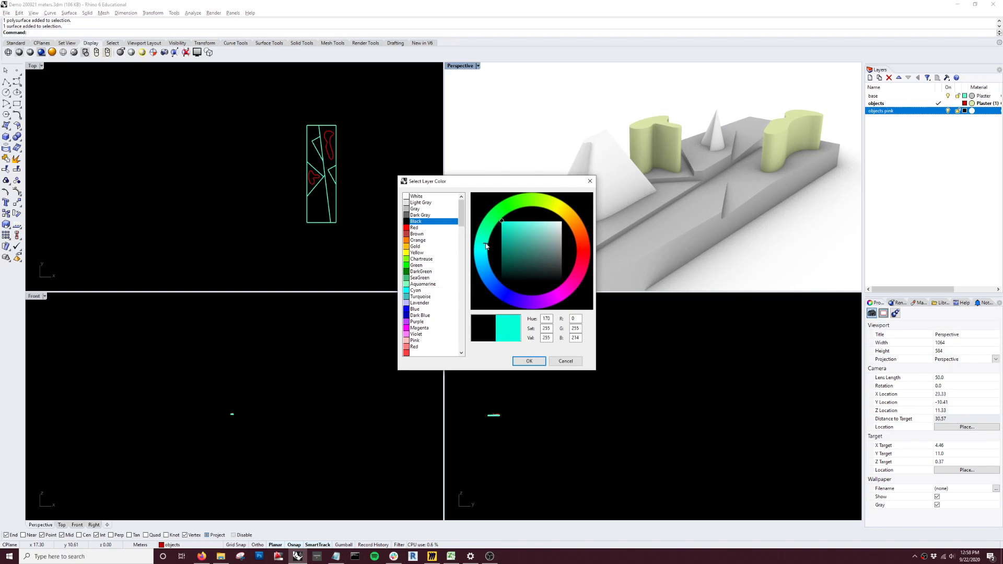
drag(488, 246, 482, 243)
click(528, 361)
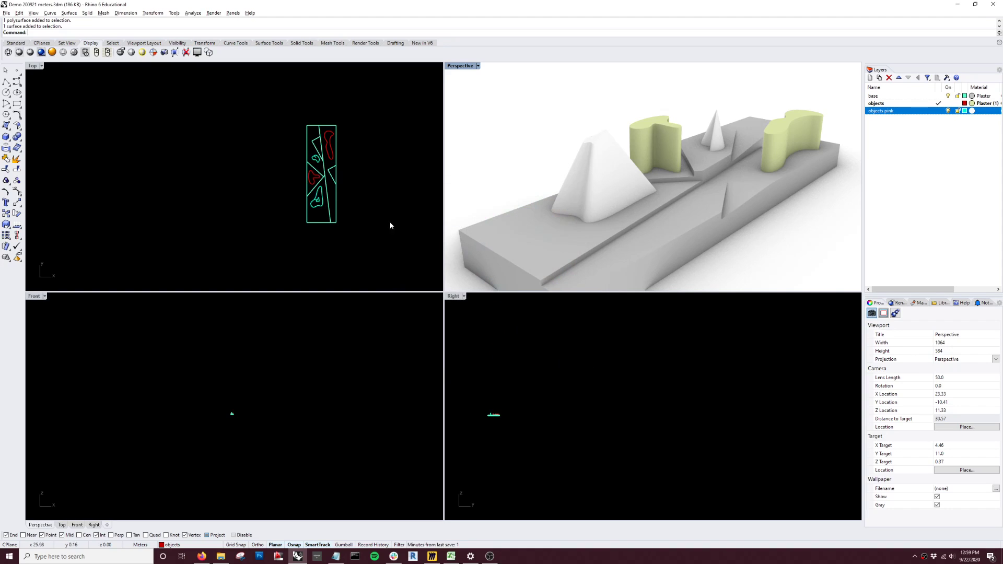
scroll(343, 197, up, 3)
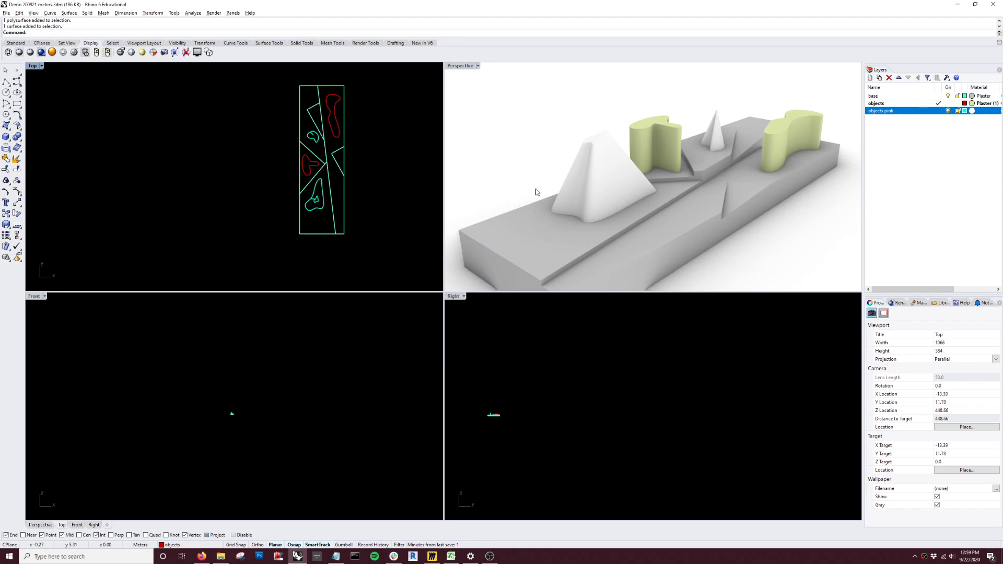
Set the objects pink layer's display color to blue, RGB 41, 0, 255.
click(965, 111)
click(554, 301)
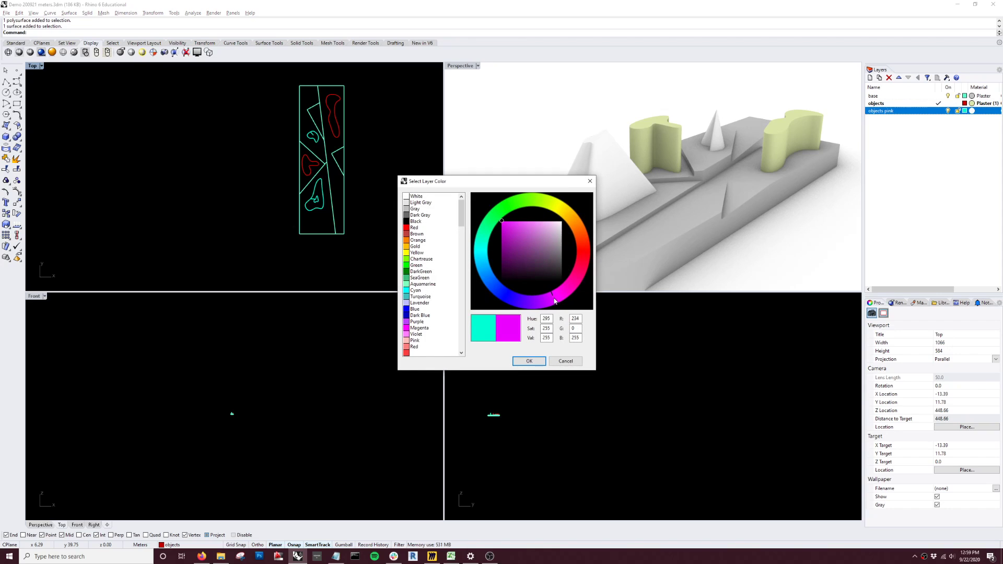
click(515, 296)
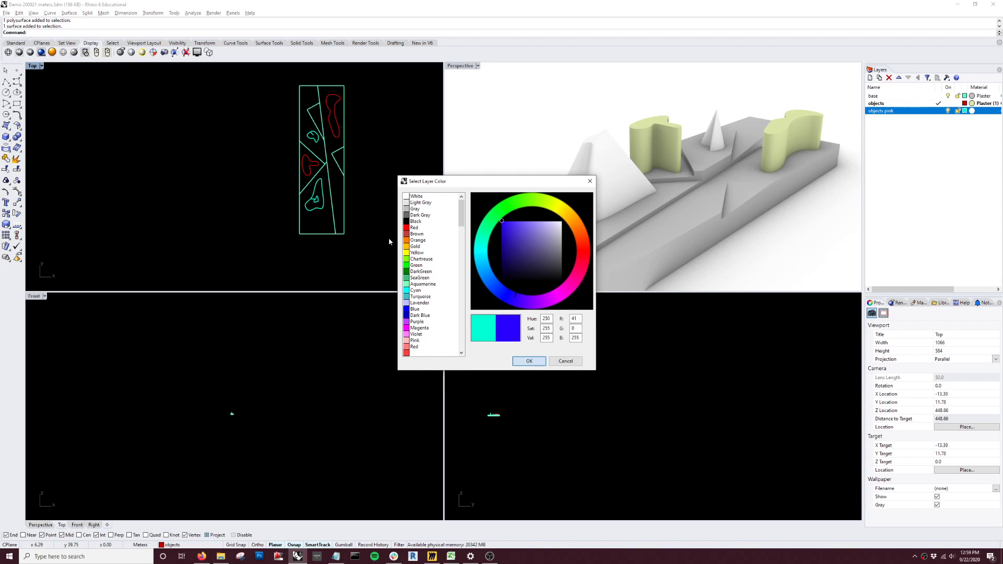
click(529, 361)
scroll(318, 191, up, 2)
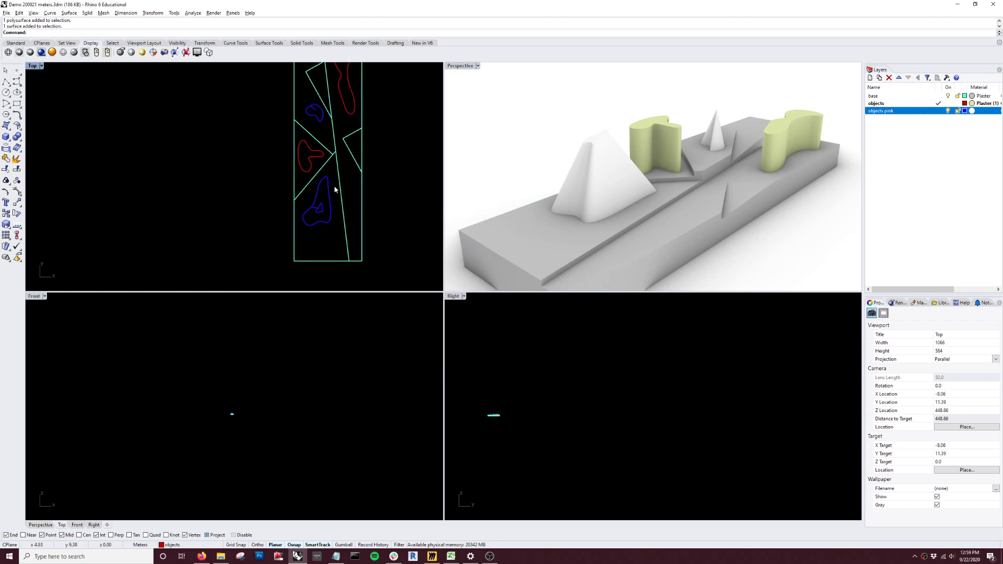
Give the objects pink layer a Plaster material in dusty pink, RGB 200, 168, 168, and save the model.
click(972, 111)
click(505, 262)
drag(511, 230, 515, 203)
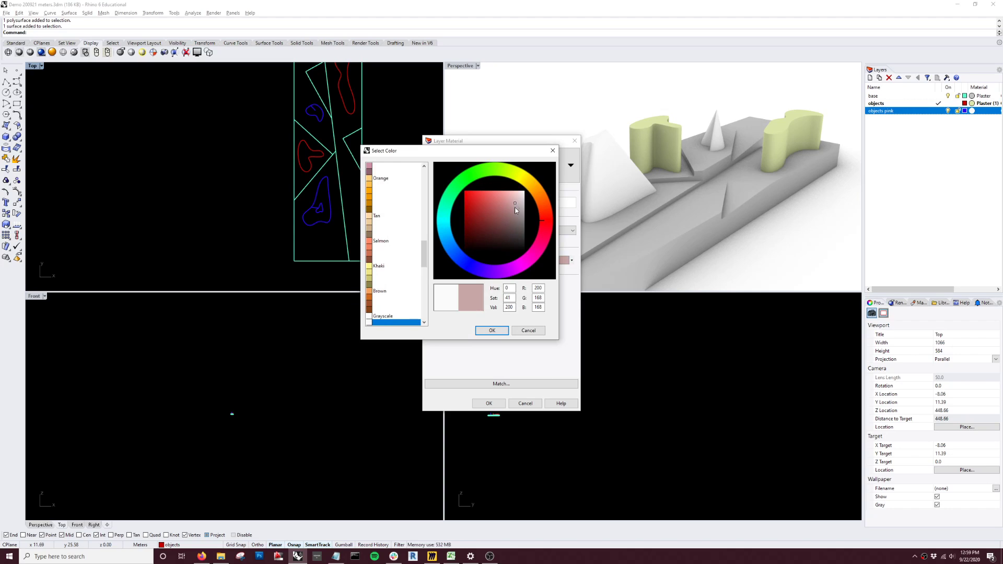
click(492, 330)
click(489, 403)
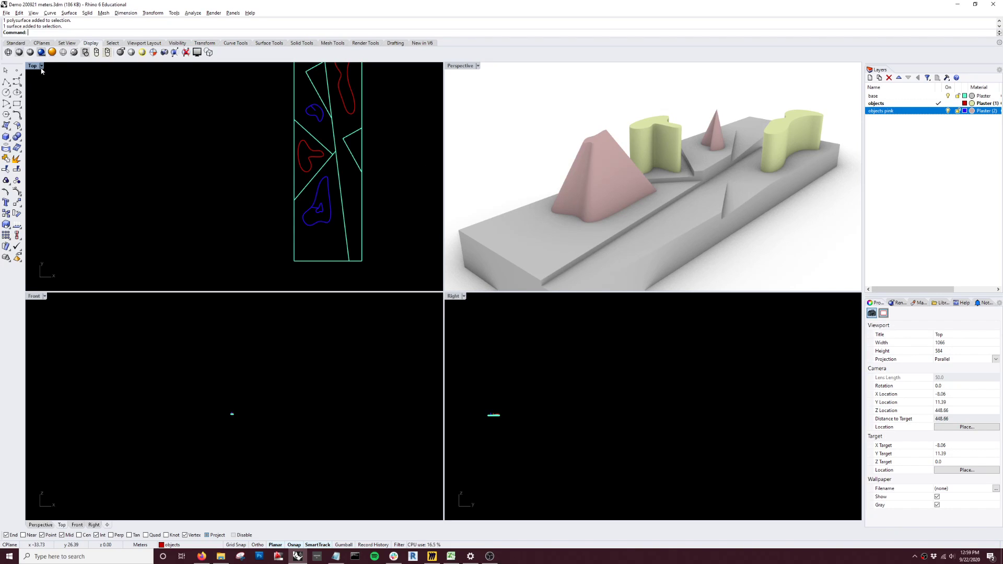
click(7, 13)
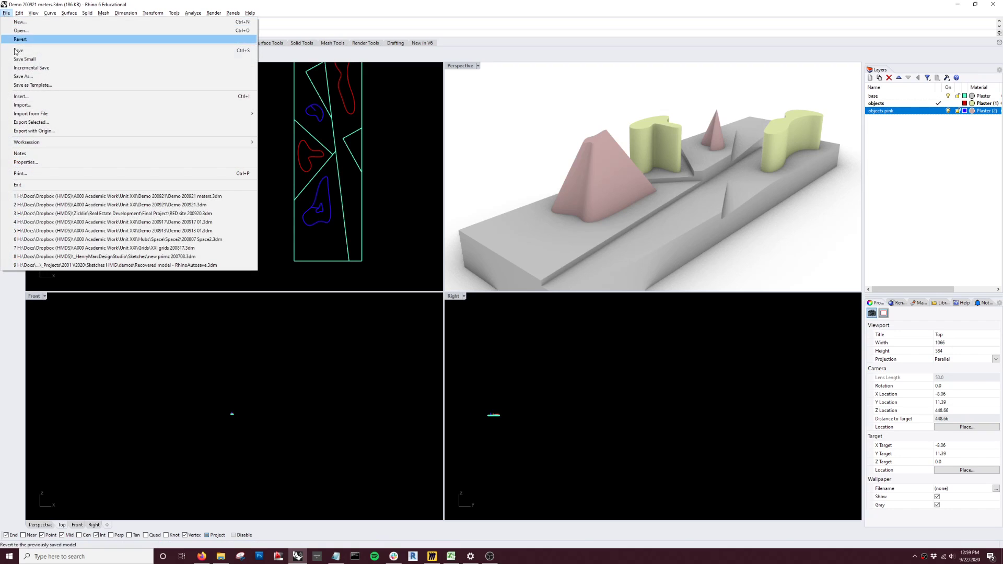
click(22, 51)
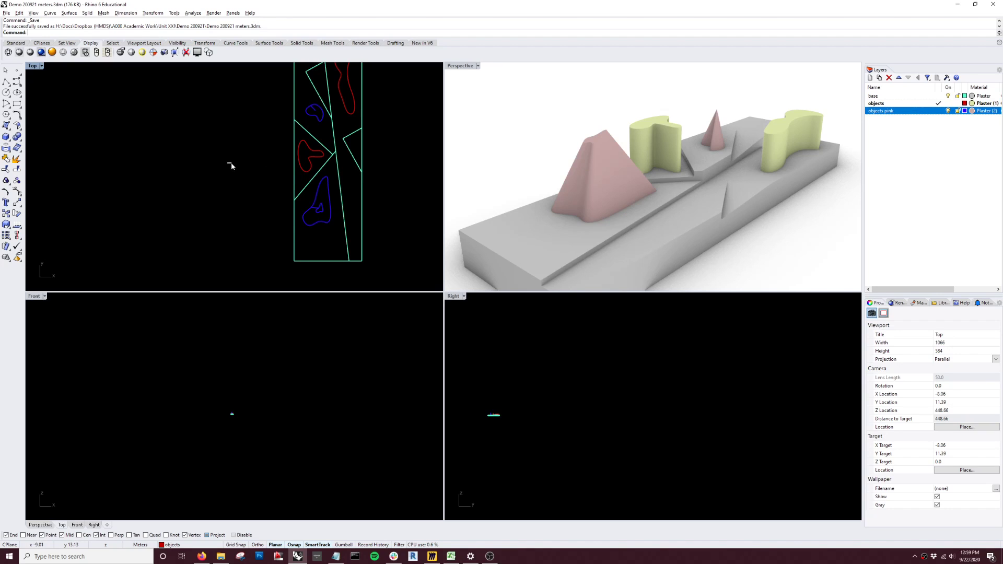
Review the document's unit settings and save the model again.
text(units)
key(Return)
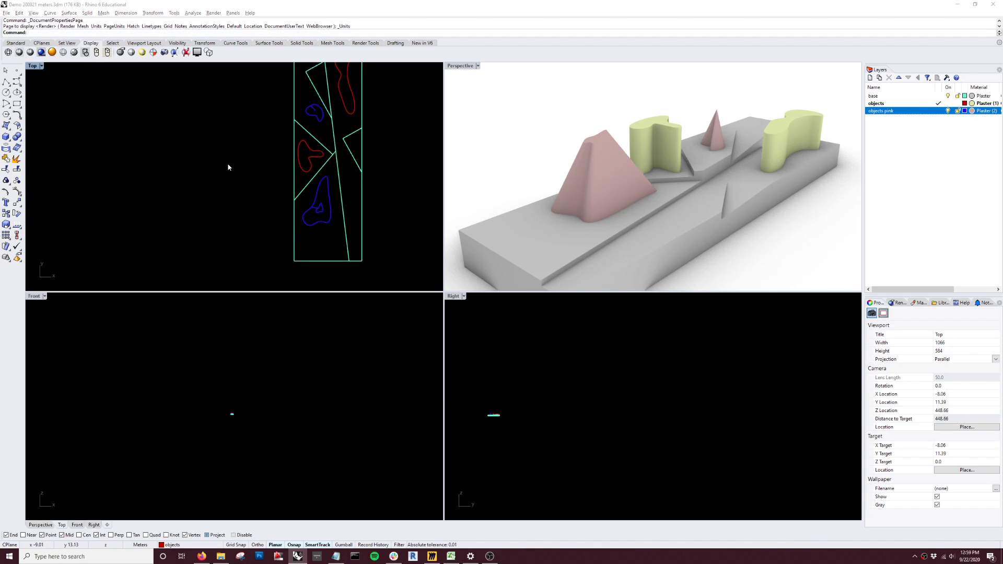
click(573, 397)
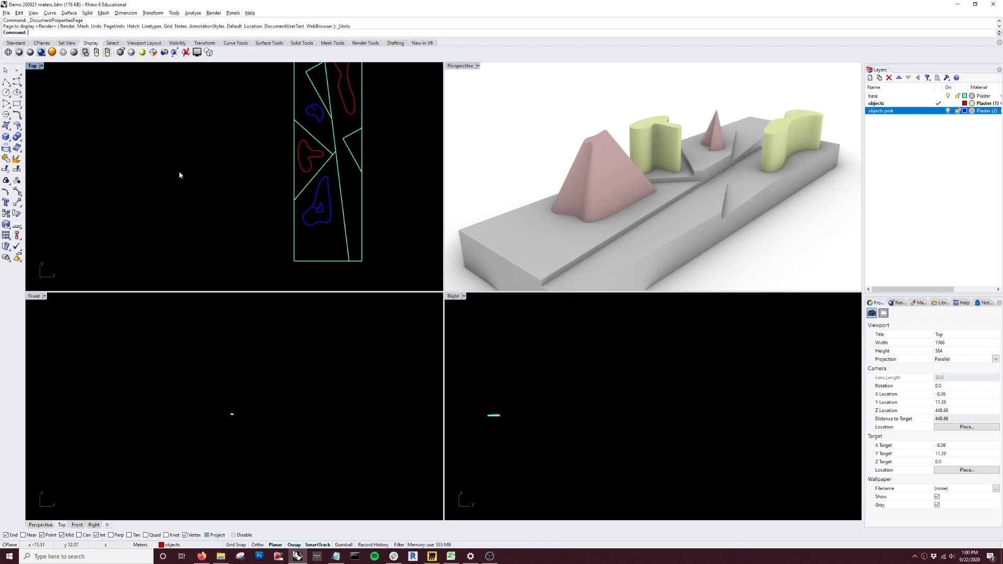
key(ctrl+s)
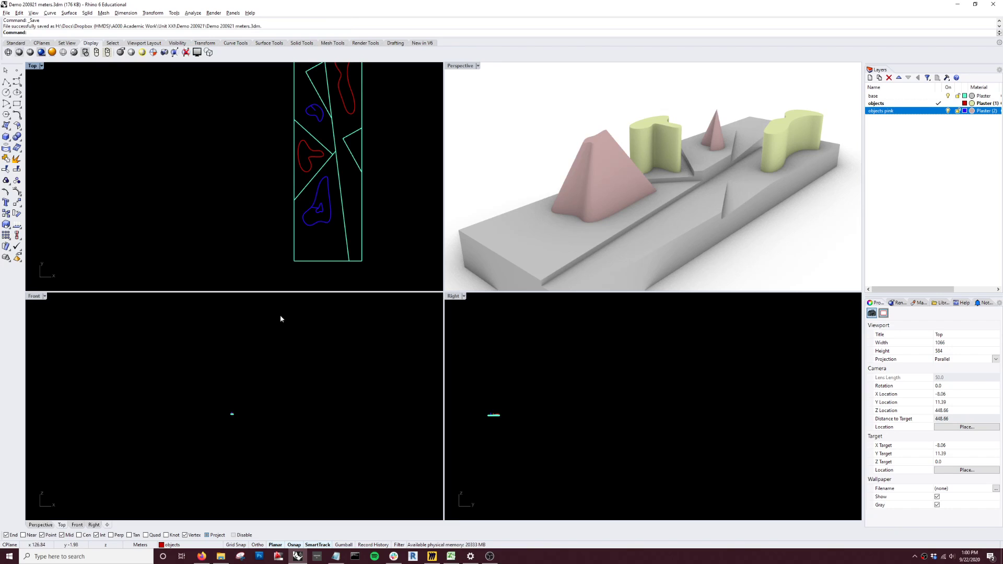
right_click(924, 557)
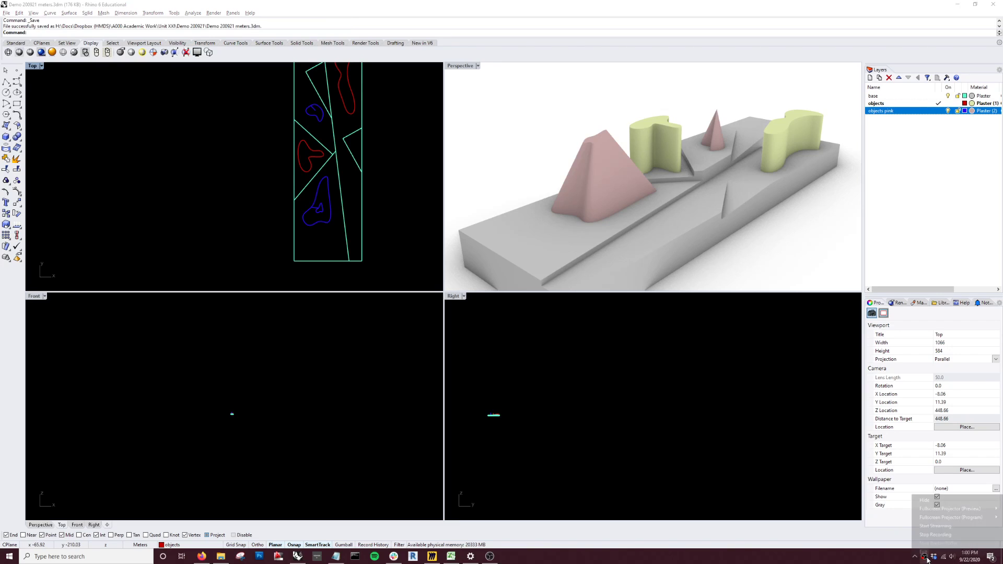